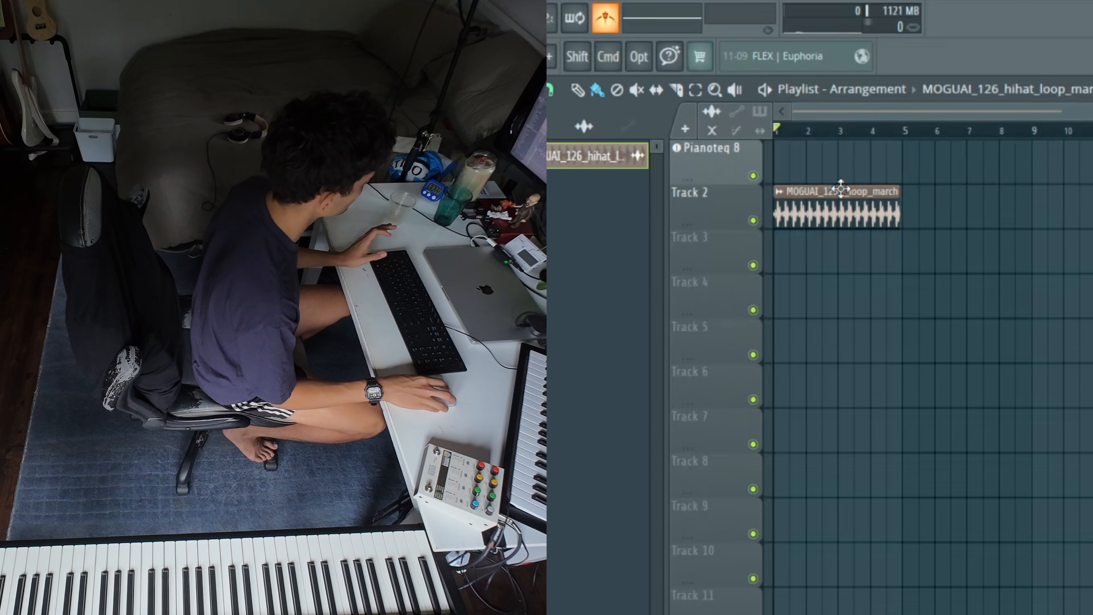
Fit the MOGUAI_126 hihat loop clip on Track 2 to the project tempo and play it back
click(779, 192)
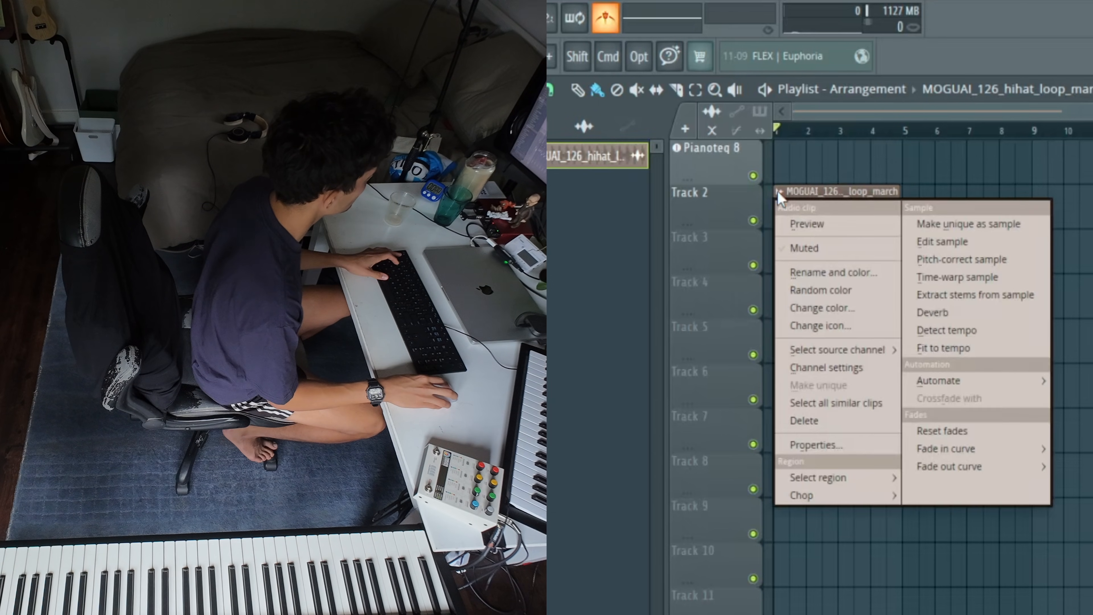
click(964, 349)
key(space)
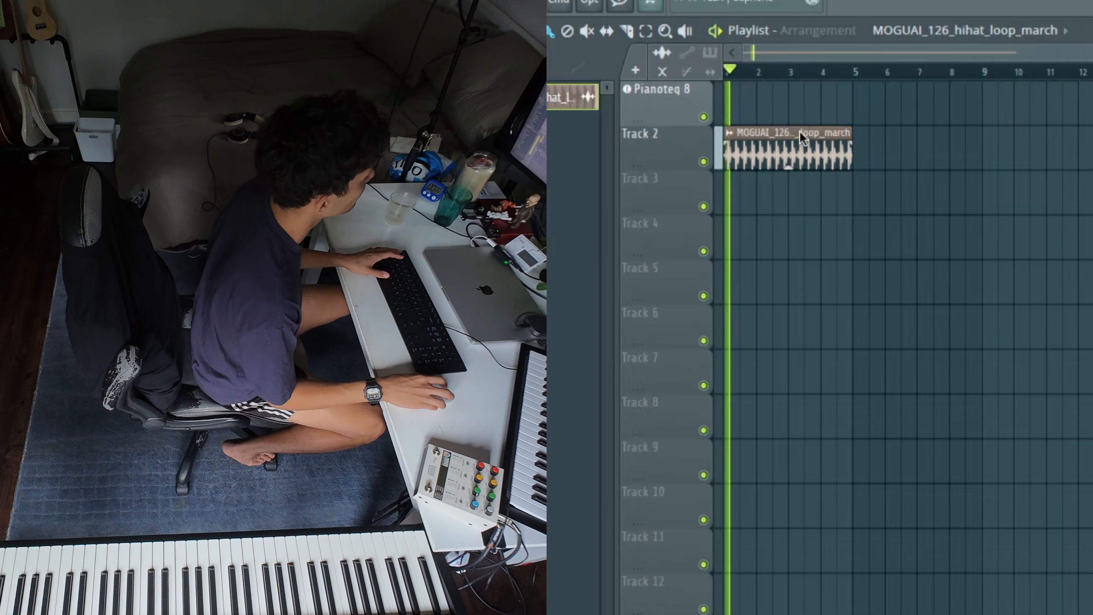
key(space)
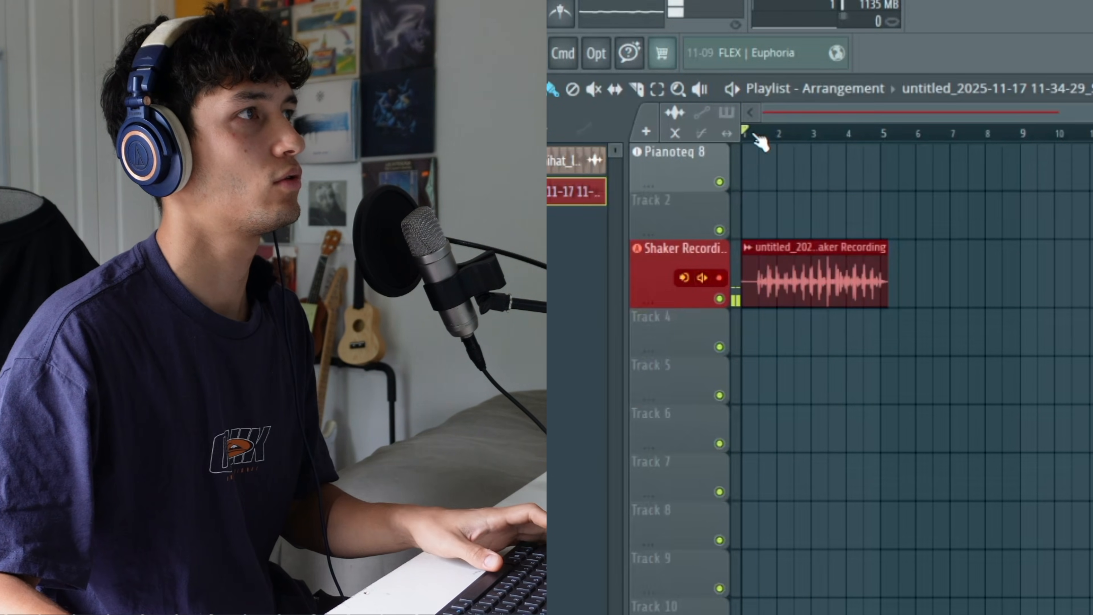
Select a time range on the playlist timeline starting at bar 1, above the shaker recording
click(850, 134)
drag(747, 137, 795, 138)
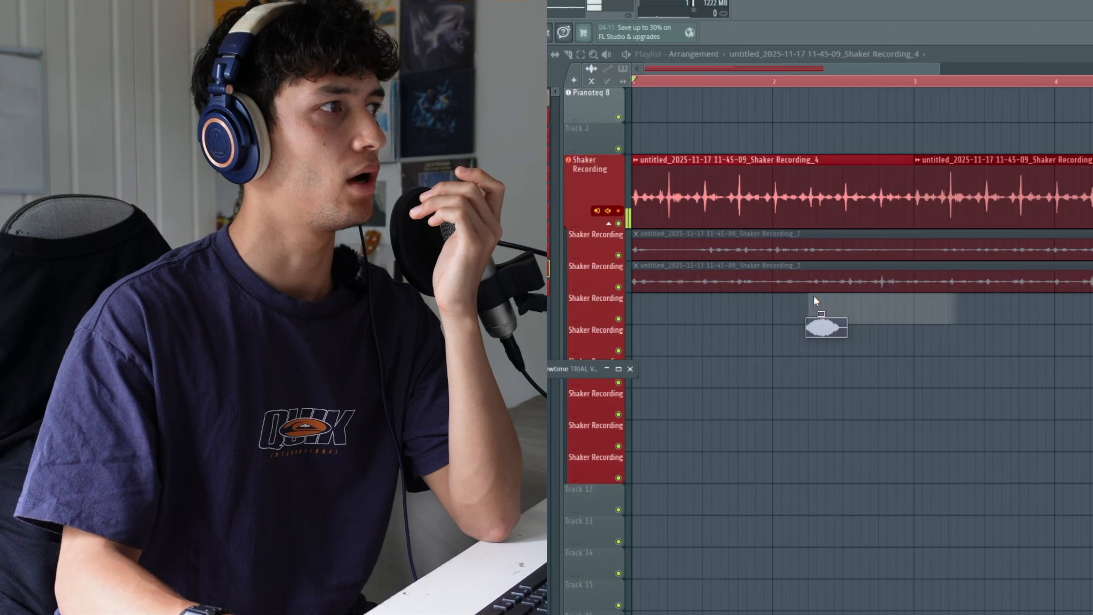
Place the dragged audio at the start of the Shaker Recording track, and move the consolidated clip from Track 3 onto that track
drag(816, 318, 633, 204)
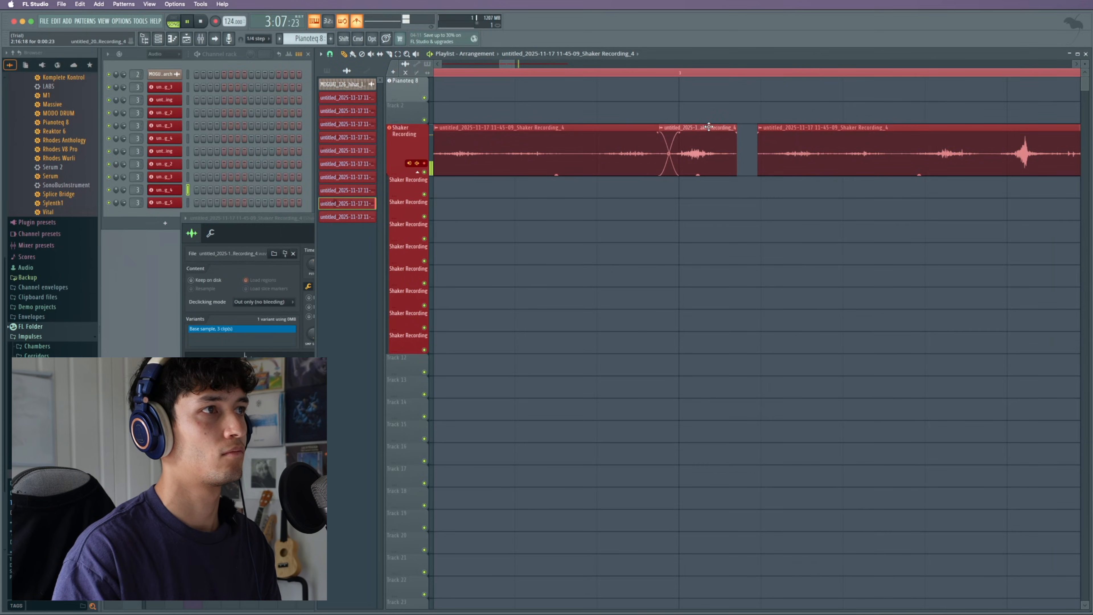
mouse_move(490, 215)
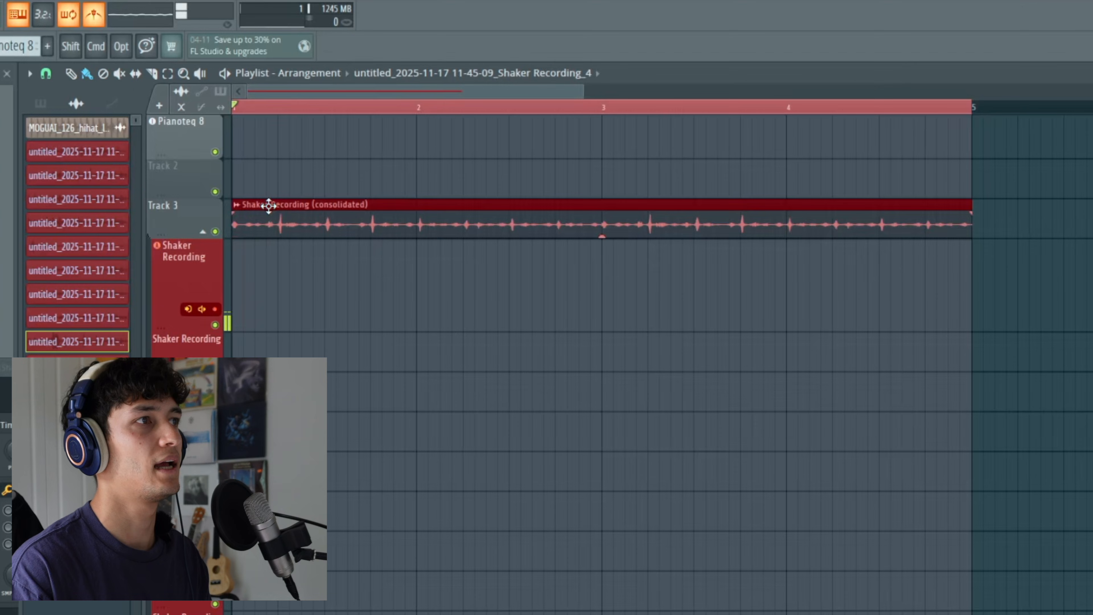
drag(268, 206, 267, 286)
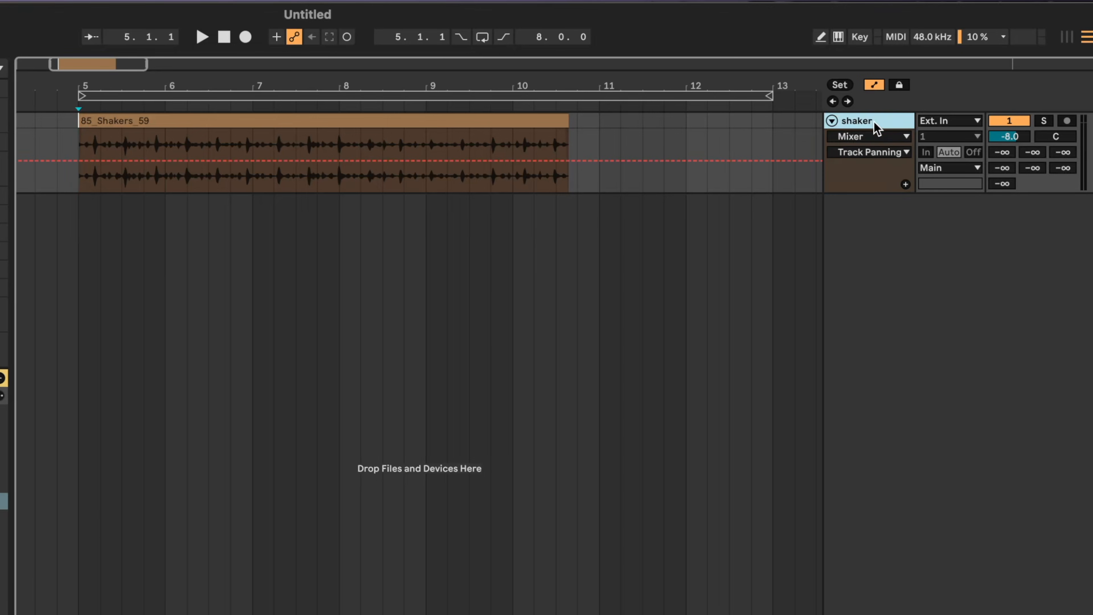
In Ableton Live, duplicate the shaker track, shift the copy's clip about one bar later and pan the copy to the right
key(ctrl+d)
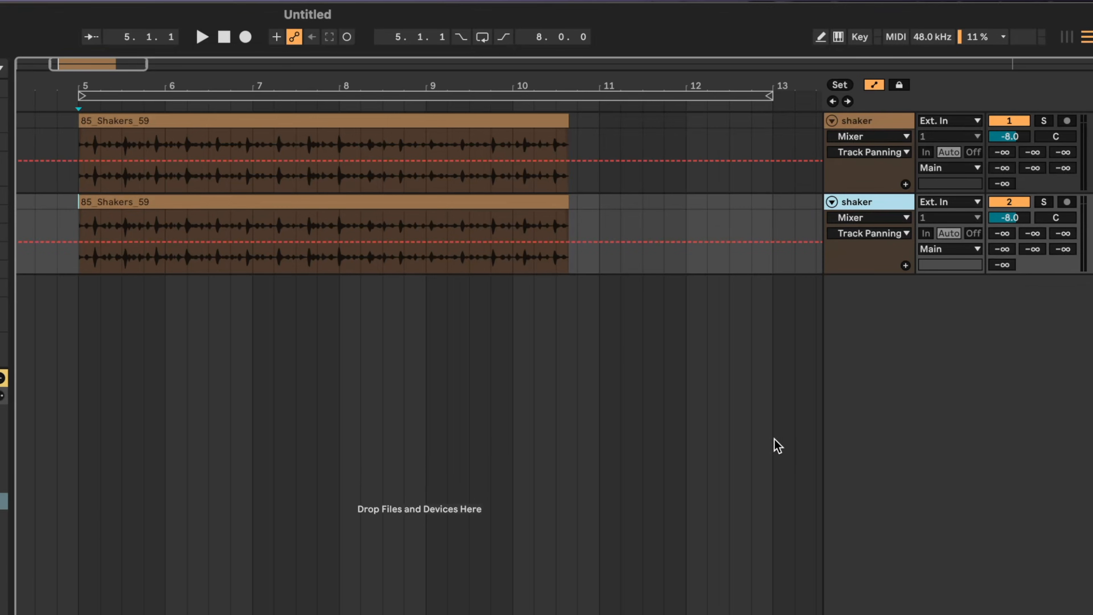
drag(139, 205, 226, 205)
drag(1056, 218, 1053, 155)
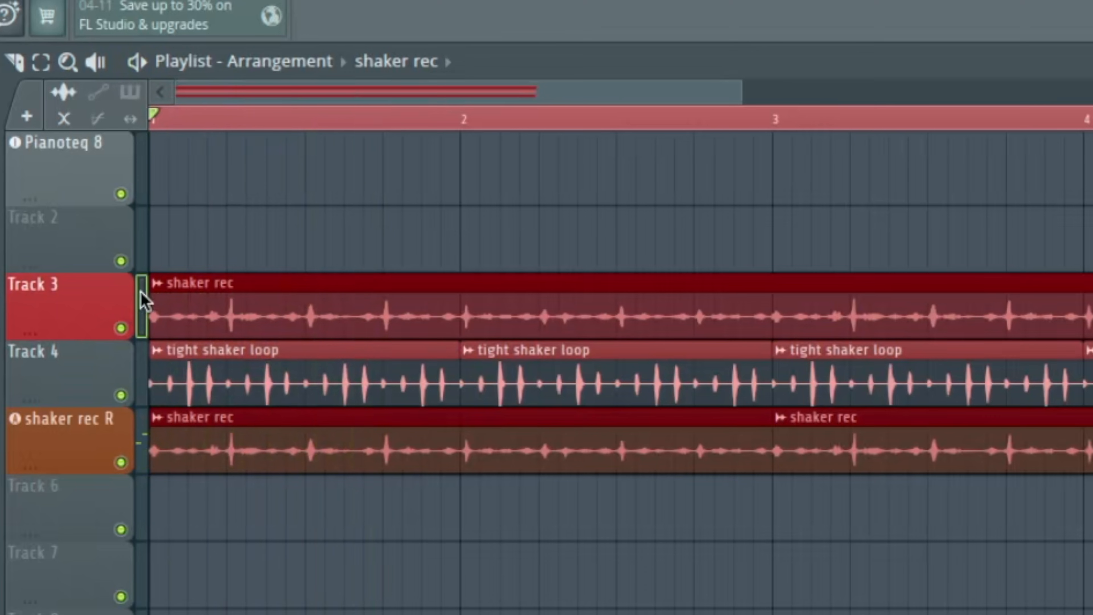
In FL Studio, move the first shaker rec clip from the shaker rec R track to Track 7 and play it back
key(space)
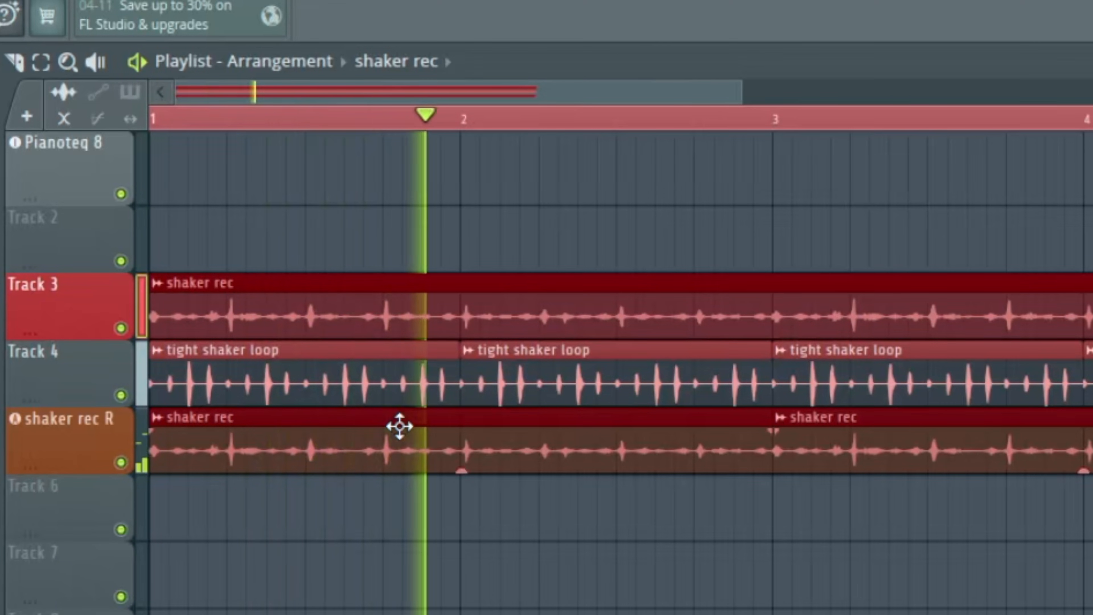
drag(399, 426, 819, 557)
key(space)
key(space)
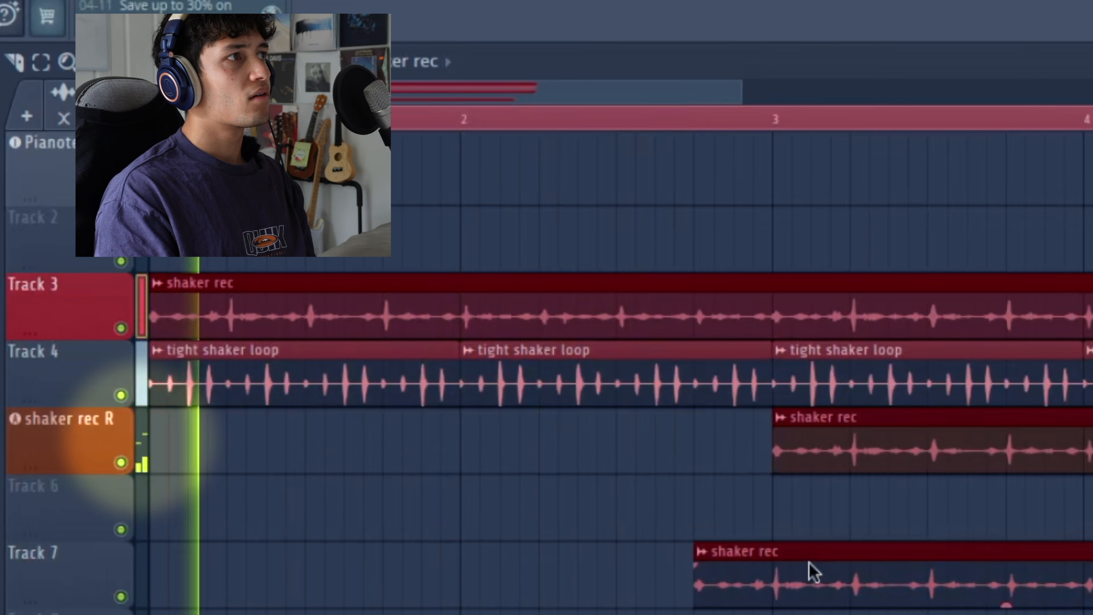
key(space)
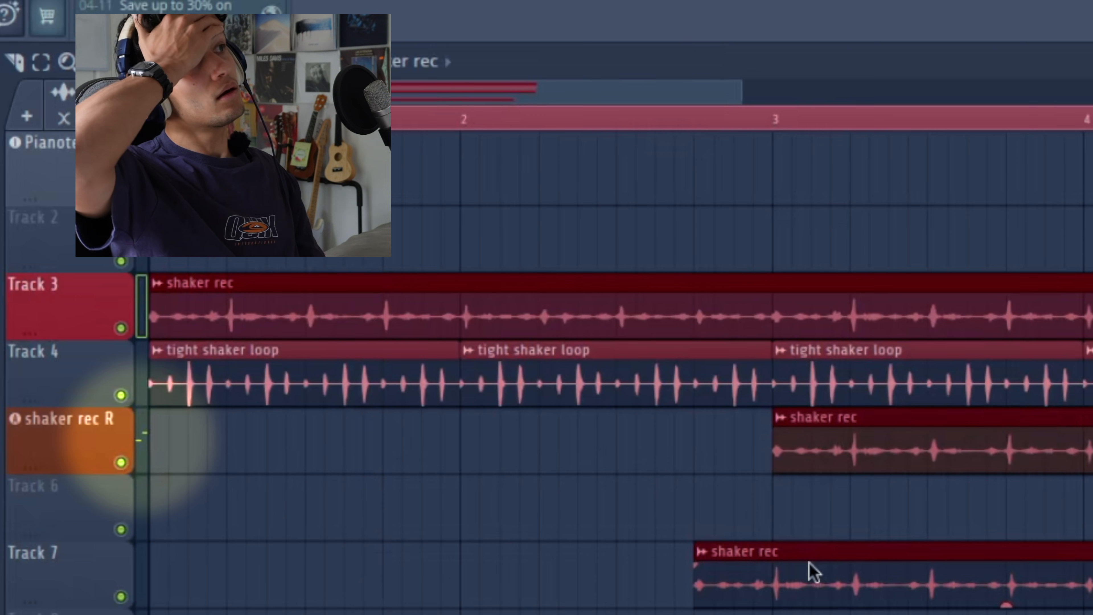
key(space)
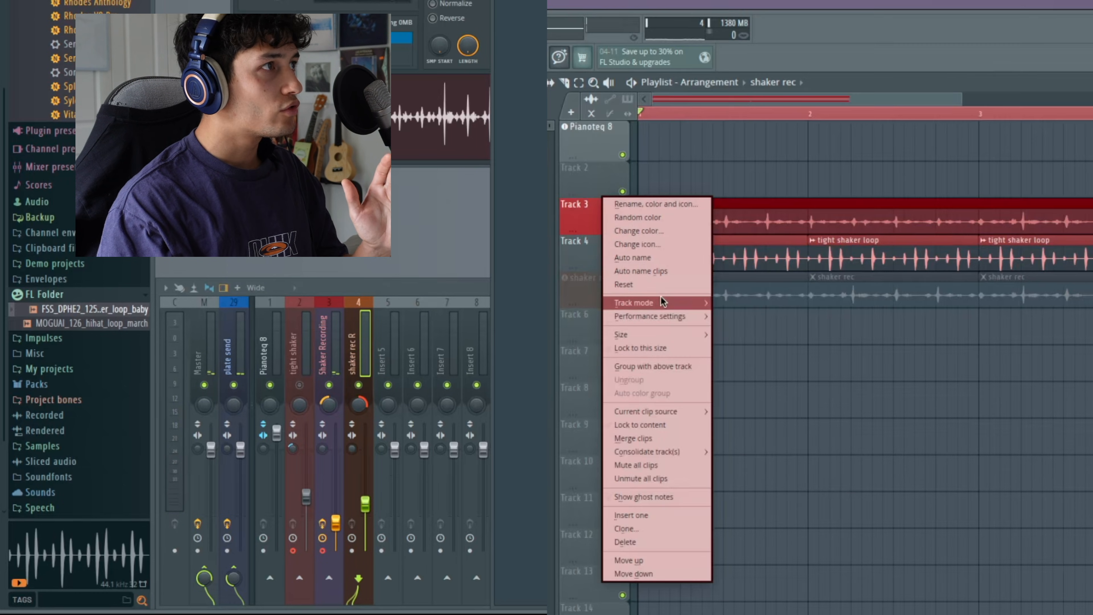
Set Track 3's mode to an audio track linked to mixer track 3, Shaker Recording
mouse_move(658, 299)
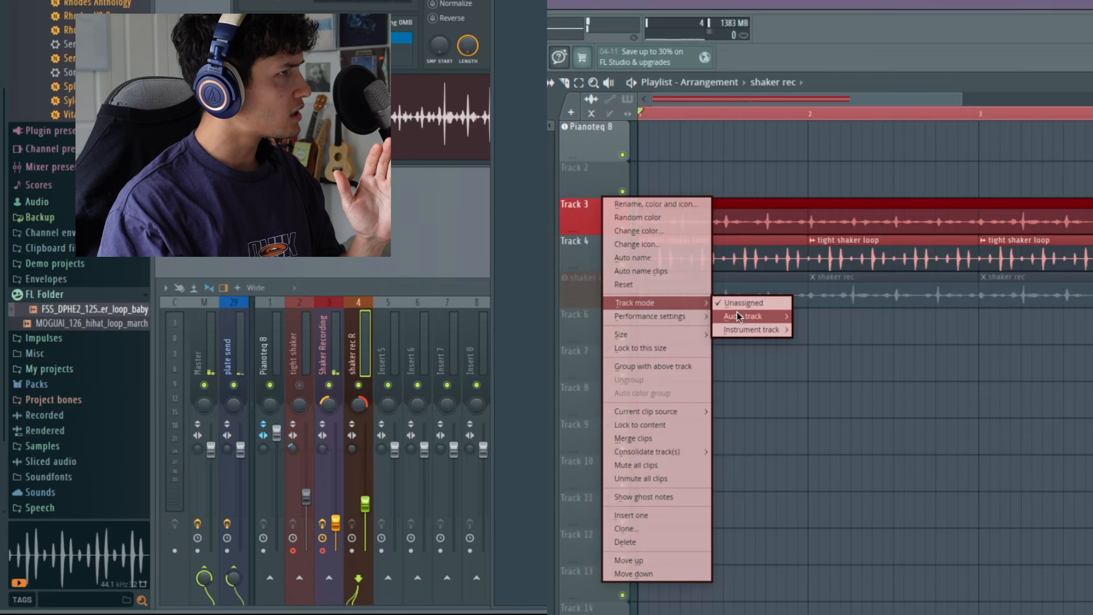
mouse_move(747, 314)
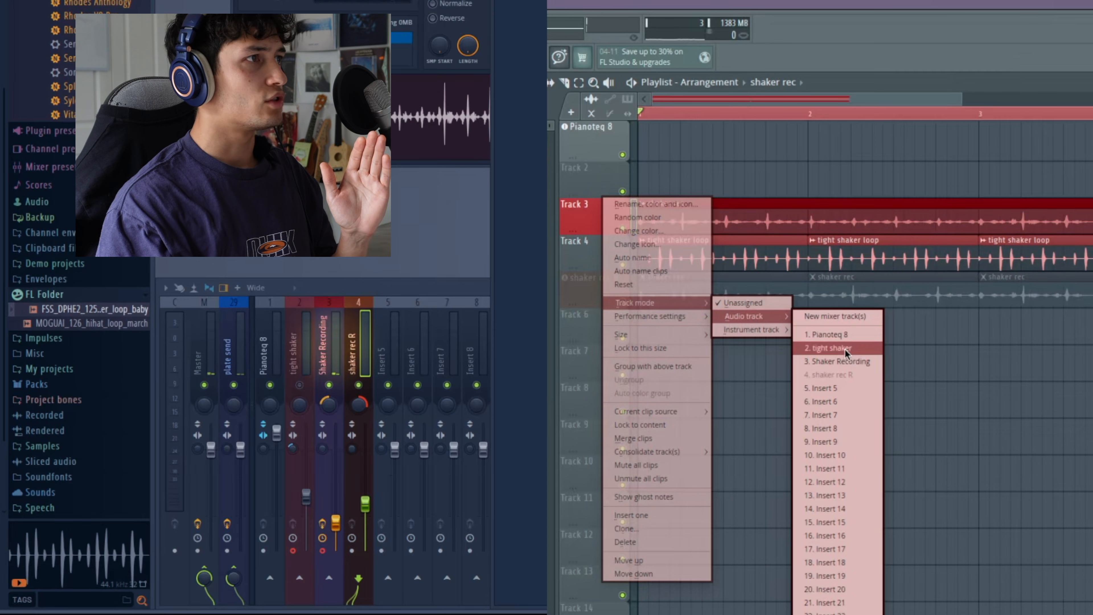
click(839, 361)
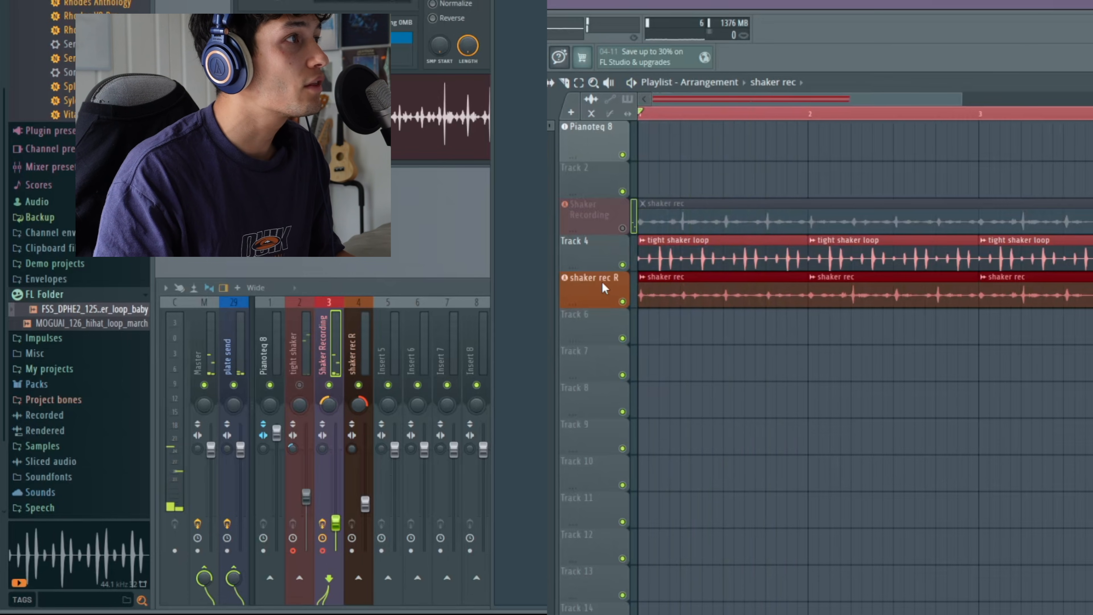
Examine the track mode options of the shaker rec R track
right_click(601, 282)
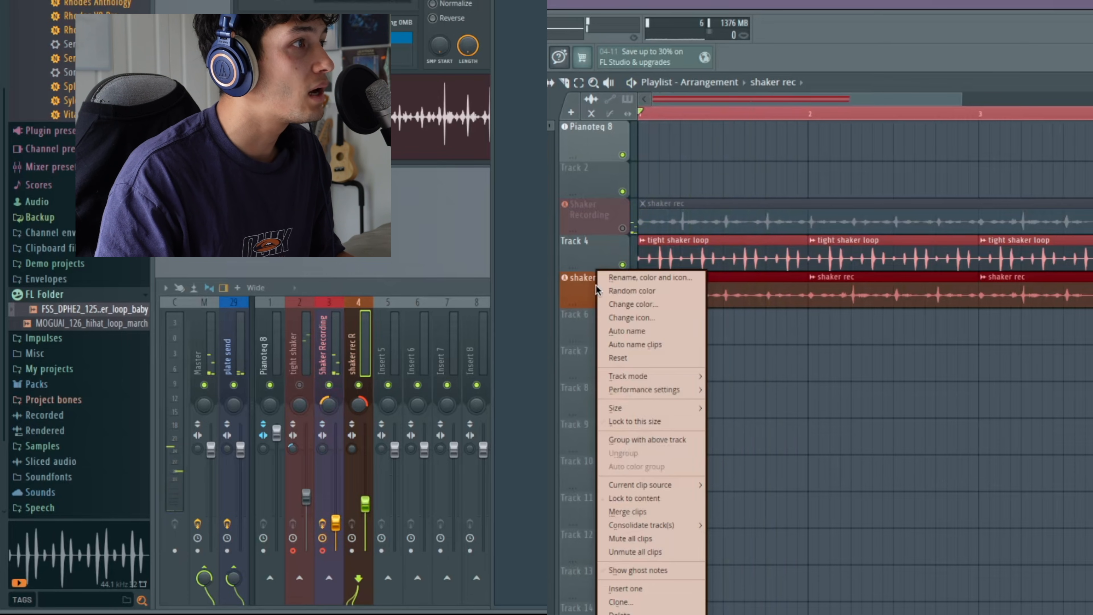
mouse_move(629, 376)
mouse_move(738, 389)
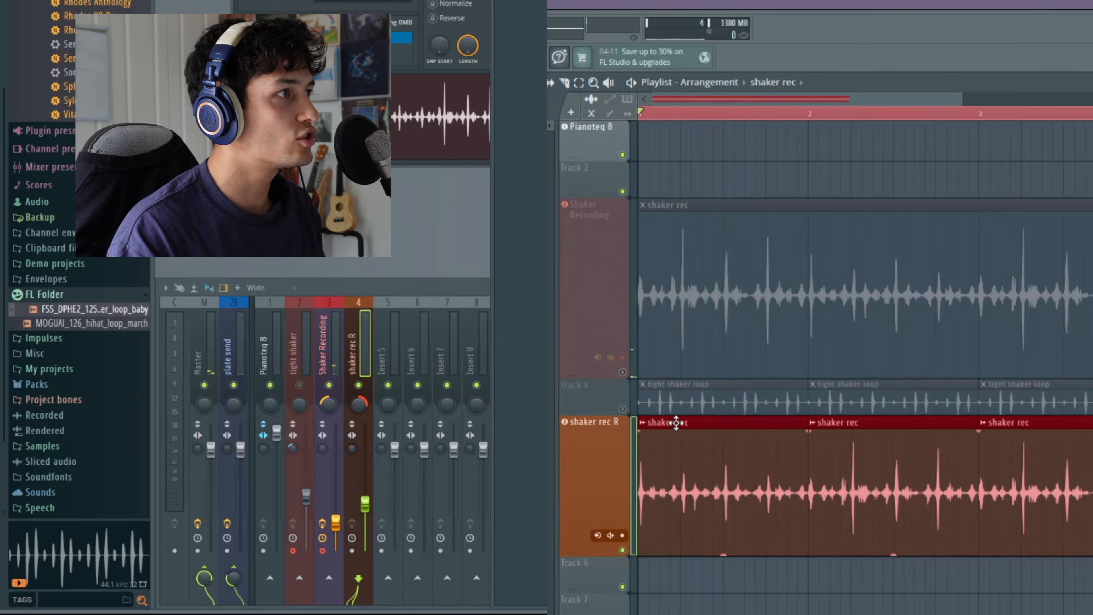
Move the shaker rec clips before bar 3 from shaker rec R to Track 6, and set Track 6 as an audio track on Insert 7
drag(679, 429, 693, 591)
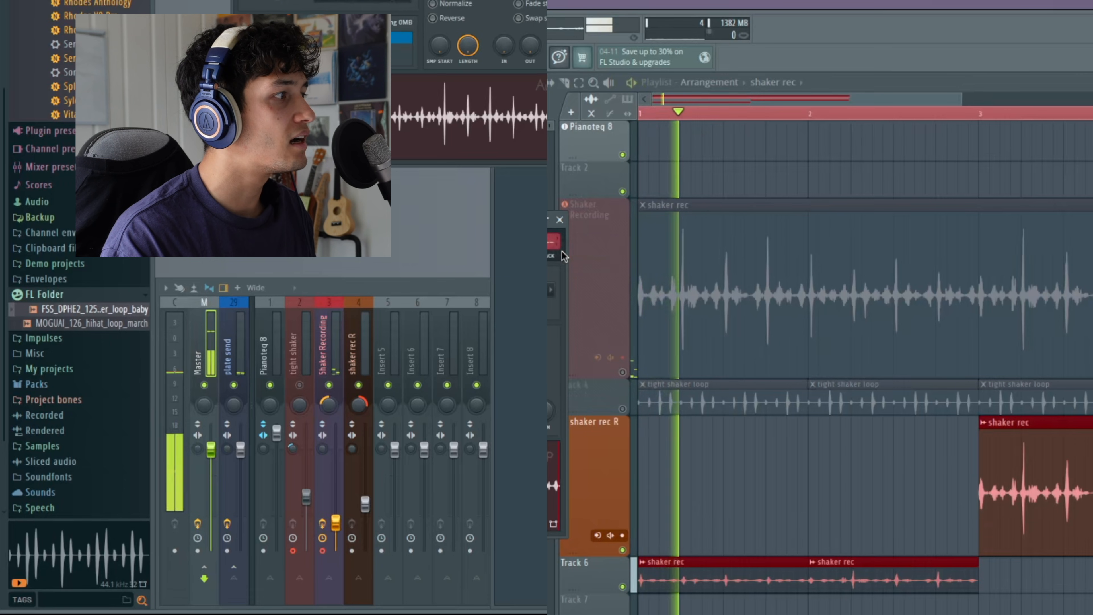
right_click(595, 563)
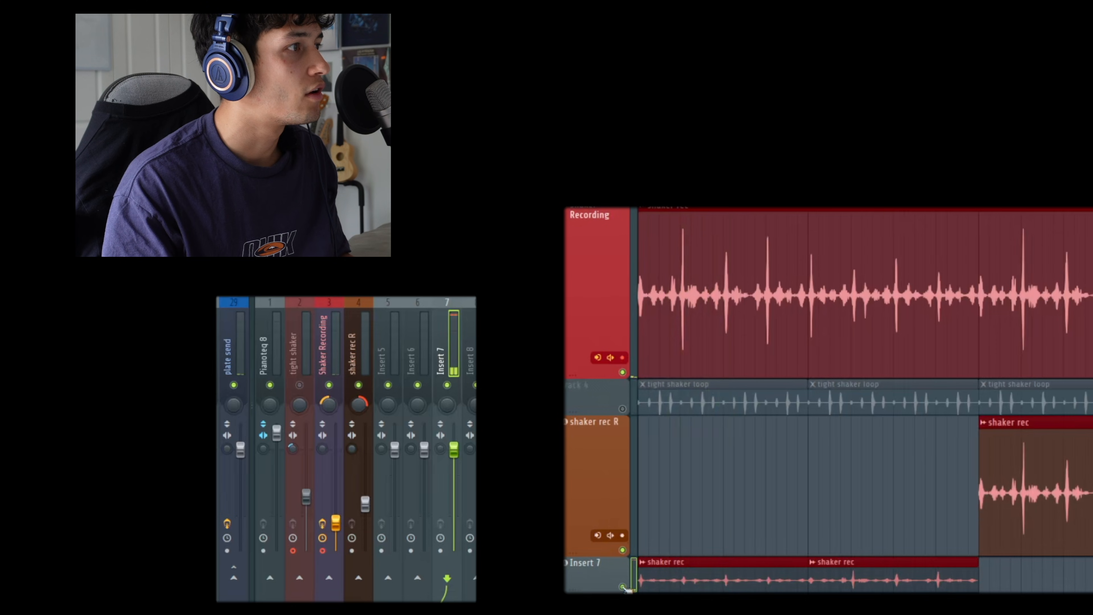
click(828, 581)
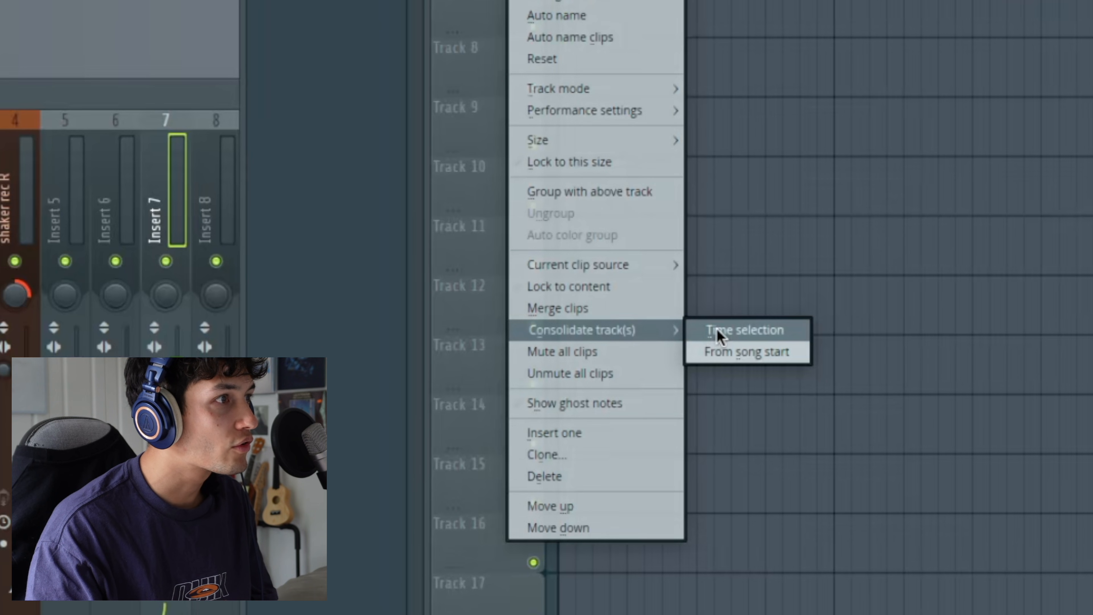
Consolidate the track over the time selection, and make the shaker rec clip unique so it routes to its own audio track
click(718, 331)
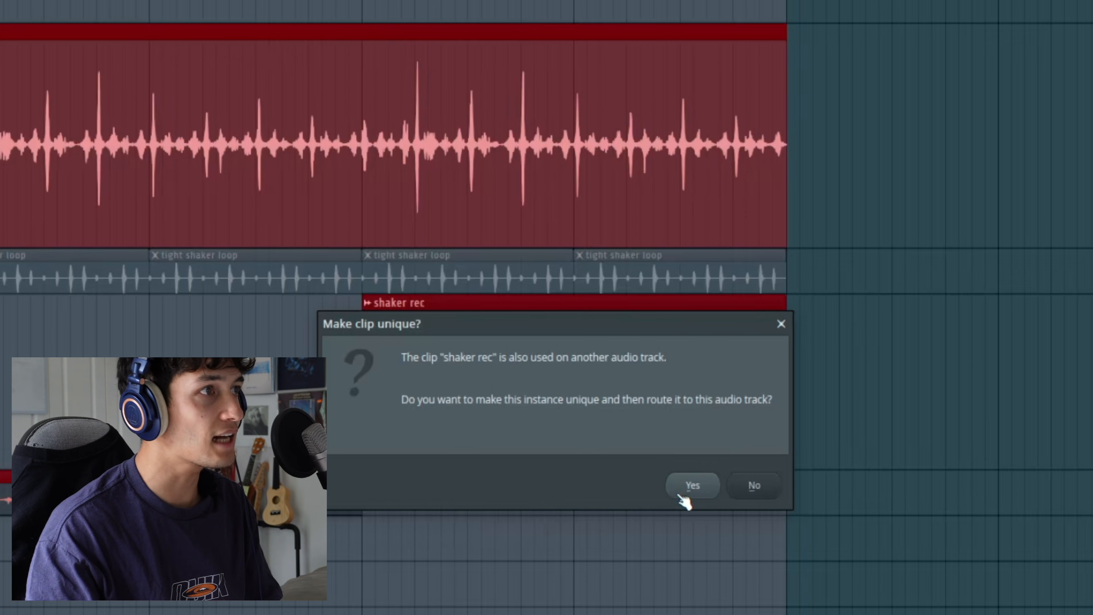
click(693, 485)
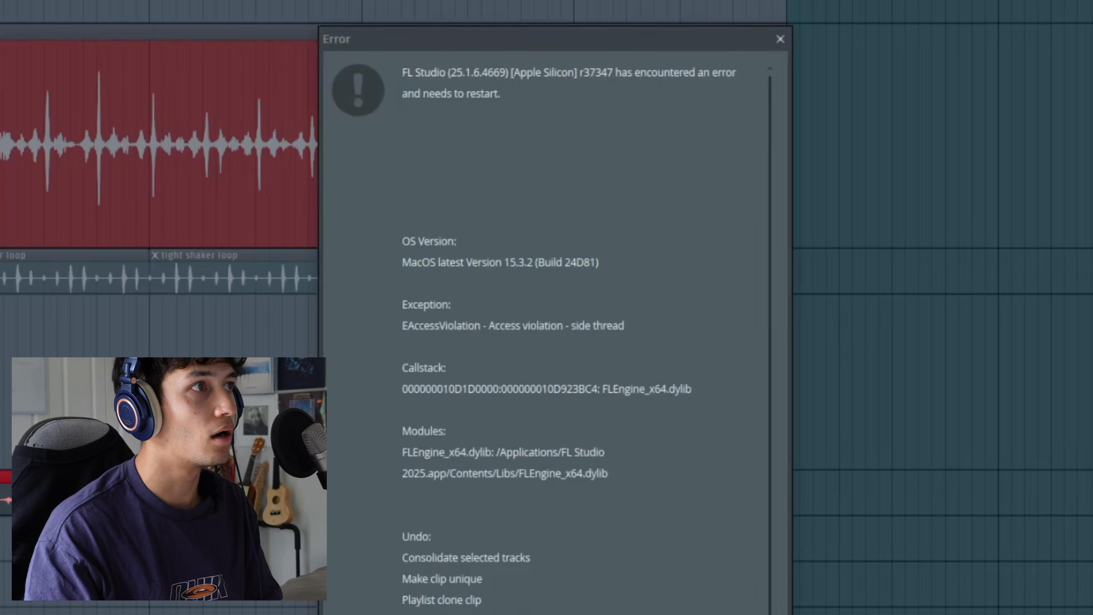
scroll(572, 568, down, 1)
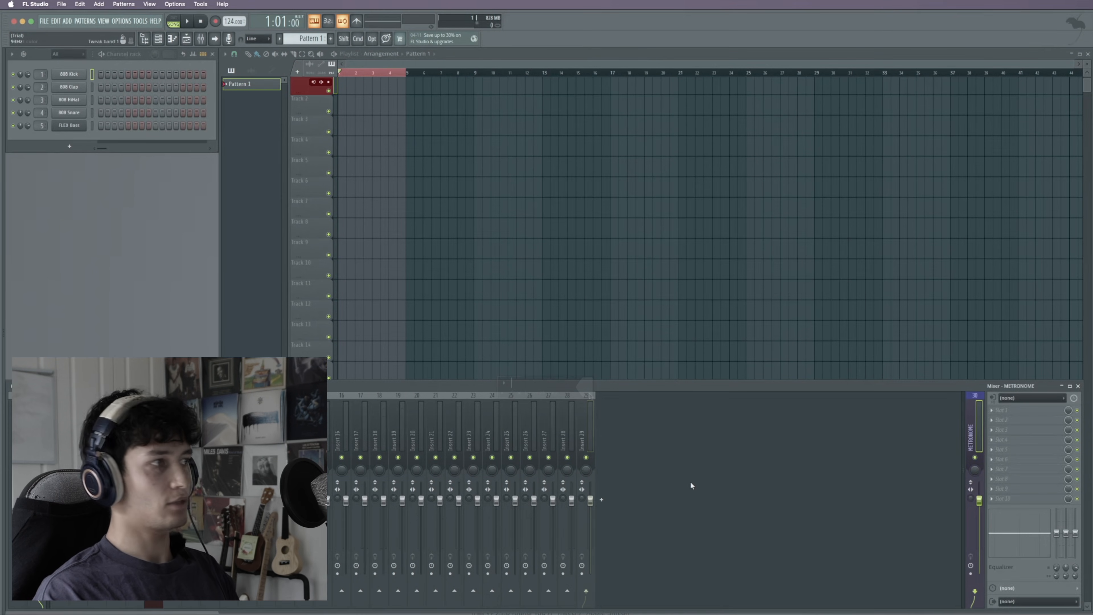
Rename the last mixer insert "SEND 4 1/8dot" and dock the SEND 2 (HALL) track to the right
double_click(589, 399)
text(SEND 4 1/8dot)
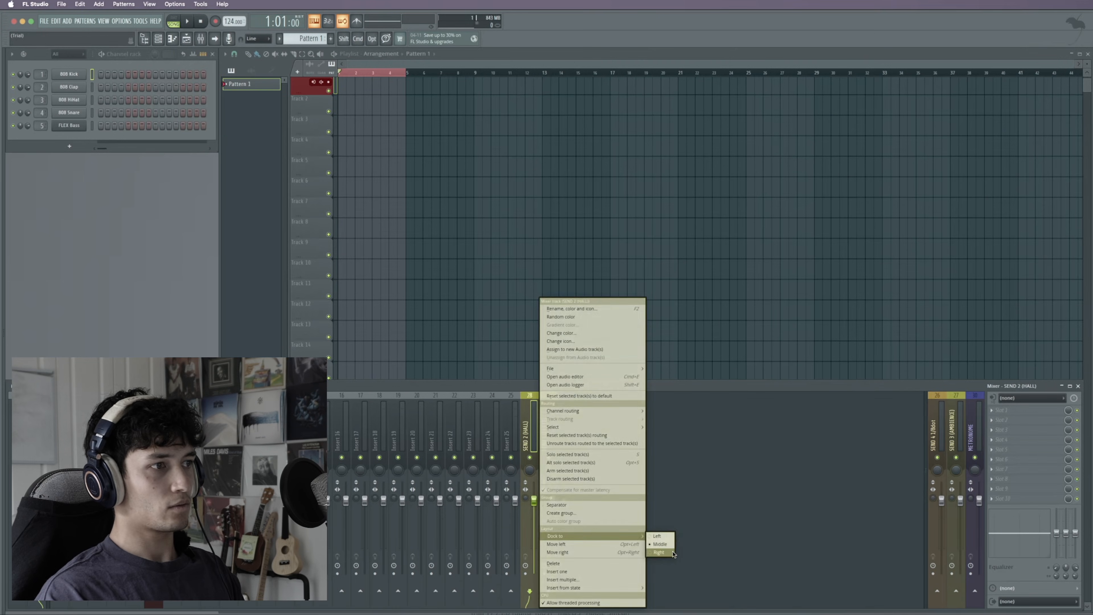
click(659, 553)
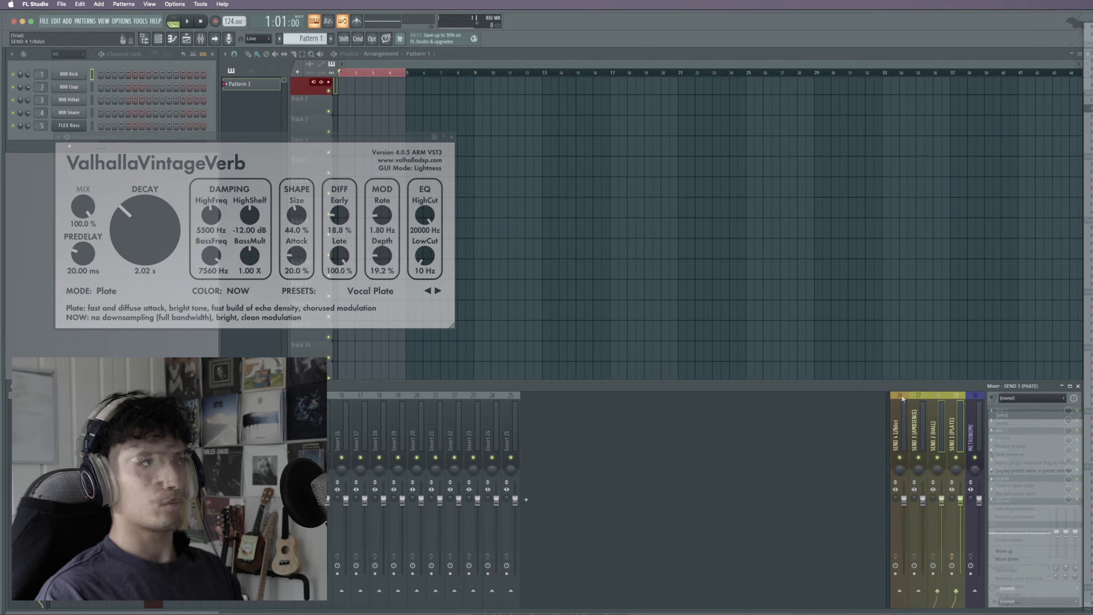
scroll(723, 129, down, 20)
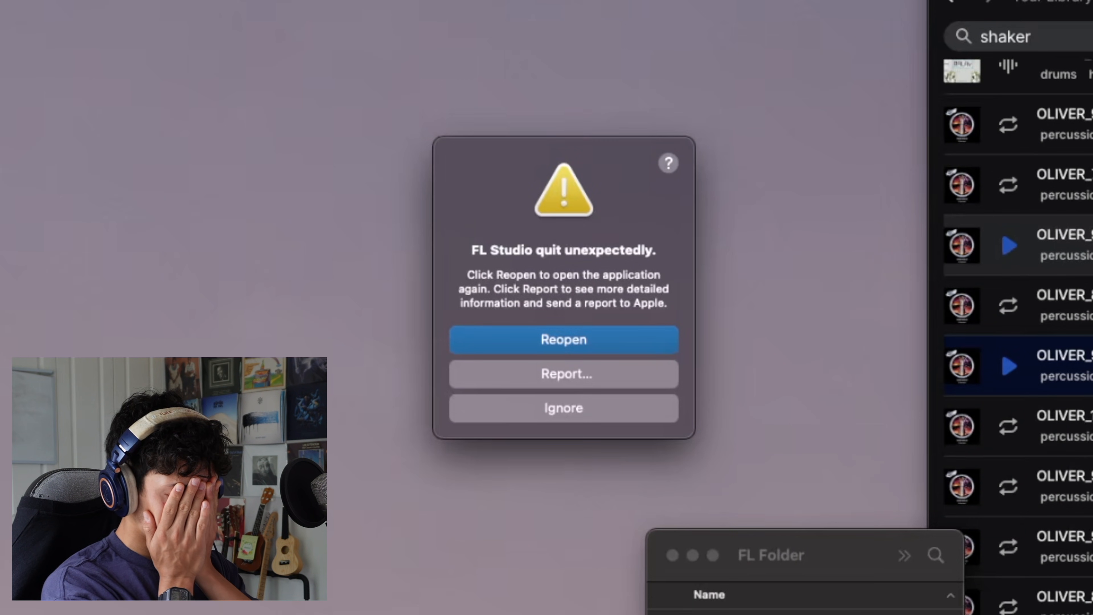
Relaunch FL Studio 2025 through a system search for "fl"
key(super+space)
text(fl)
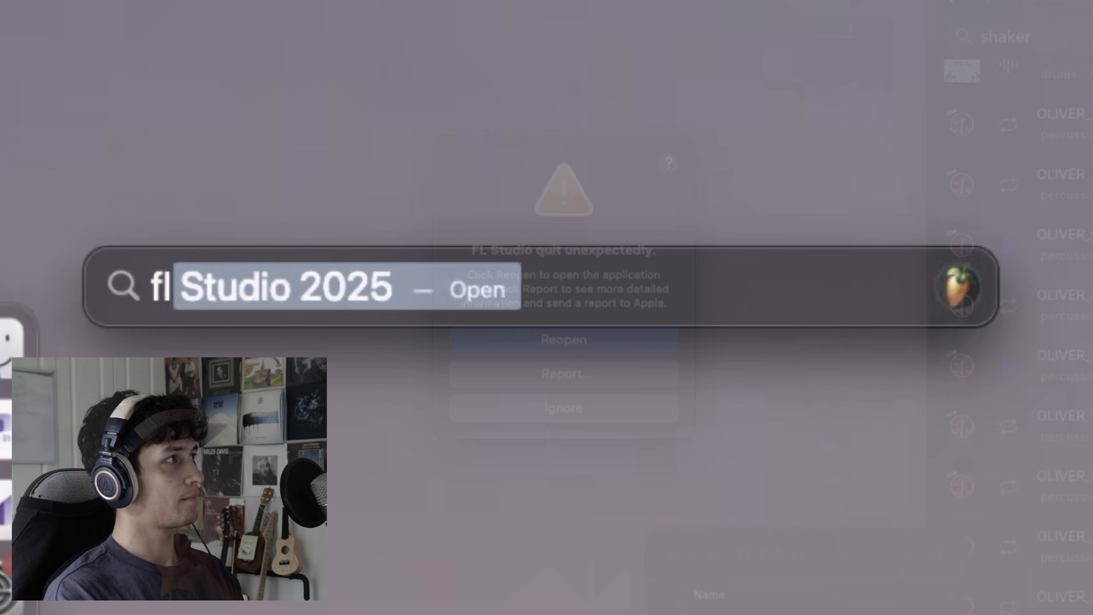
key(Return)
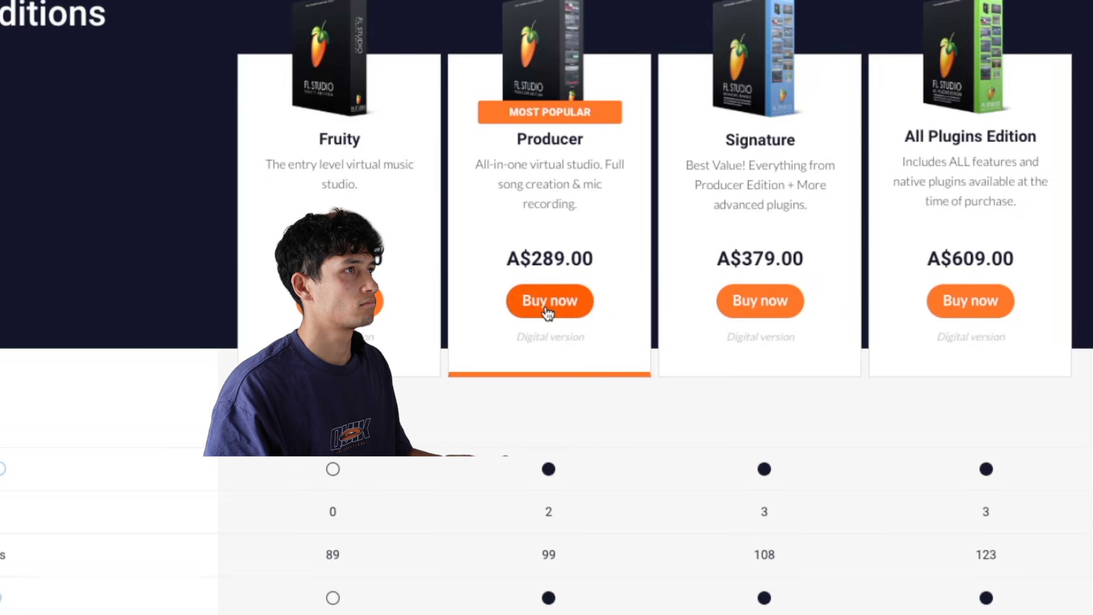
Start the purchase of the FL Studio Producer edition on the website
click(548, 313)
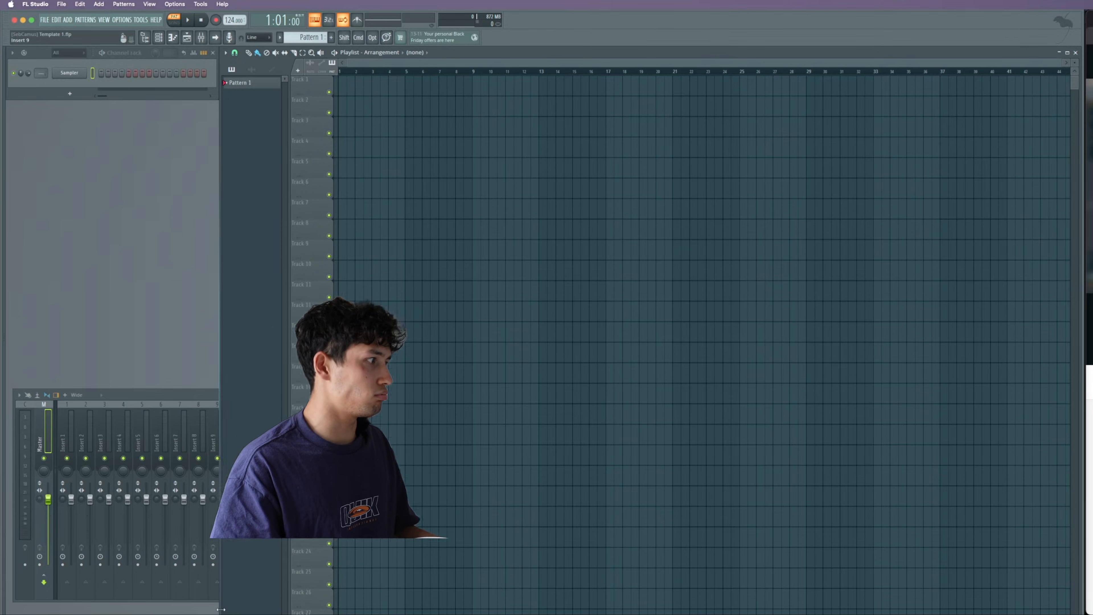
Move the playlist window and adjust its width within the workspace
drag(221, 609, 345, 609)
drag(614, 53, 434, 48)
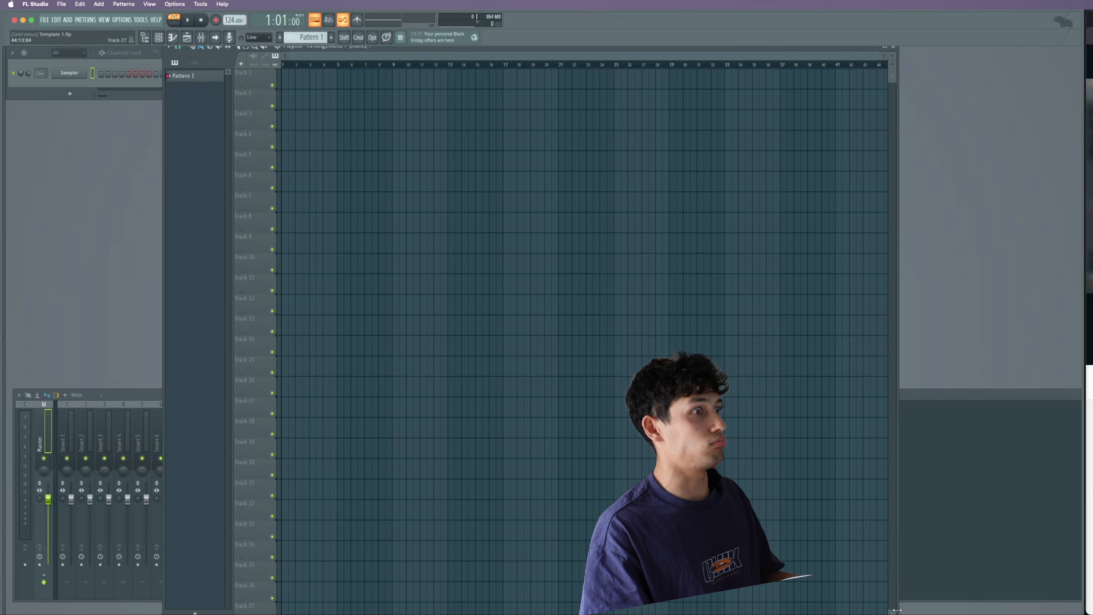
drag(897, 610, 745, 610)
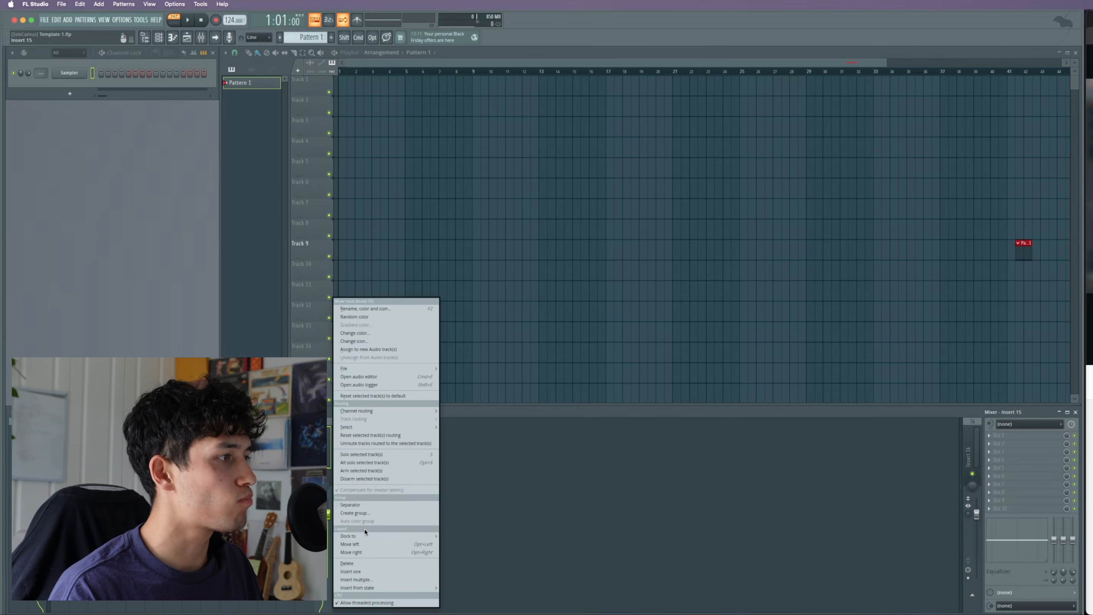
Dock mixer inserts 15 and 11 to the right and rename a docked insert
click(433, 536)
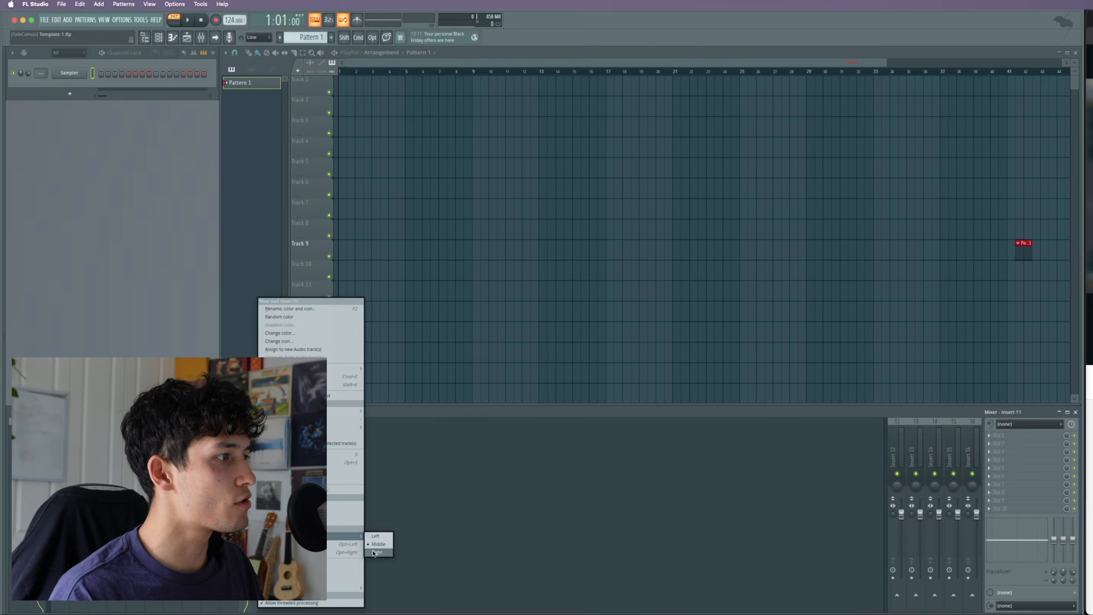
click(374, 553)
key(F2)
text(A)
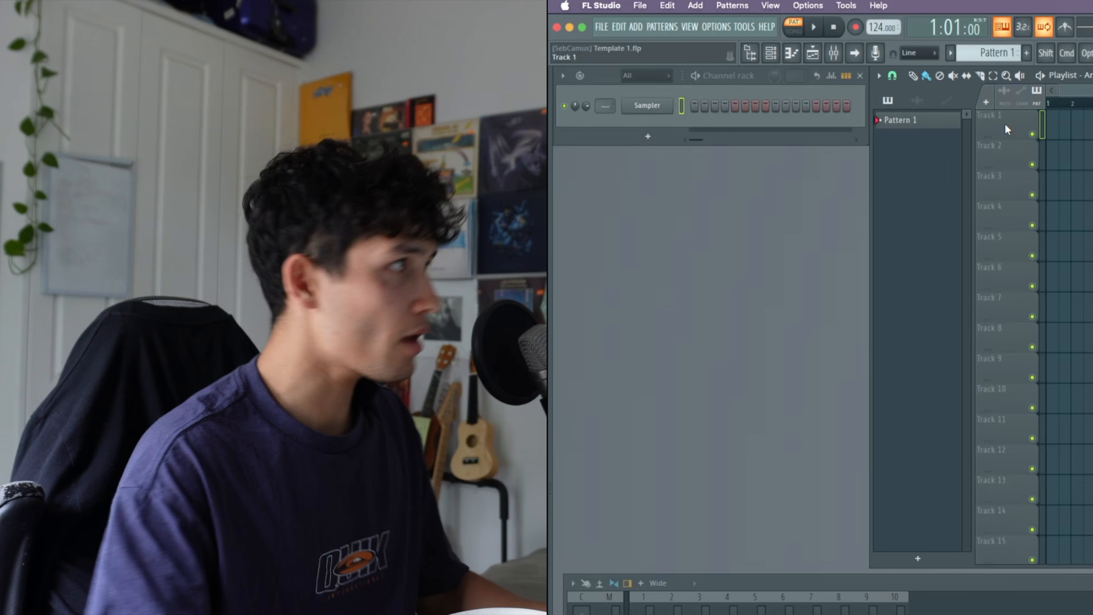
click(808, 5)
click(766, 27)
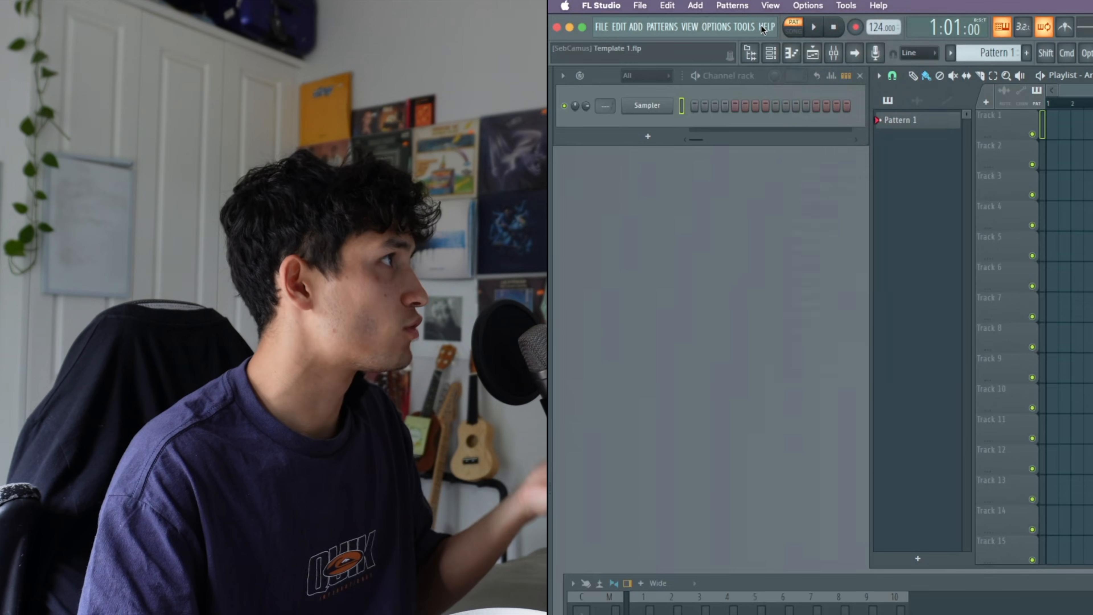
Name the first playlist track "Audio Track 1" and save the project as 289.flp in the 11 November 2025 folder
click(711, 30)
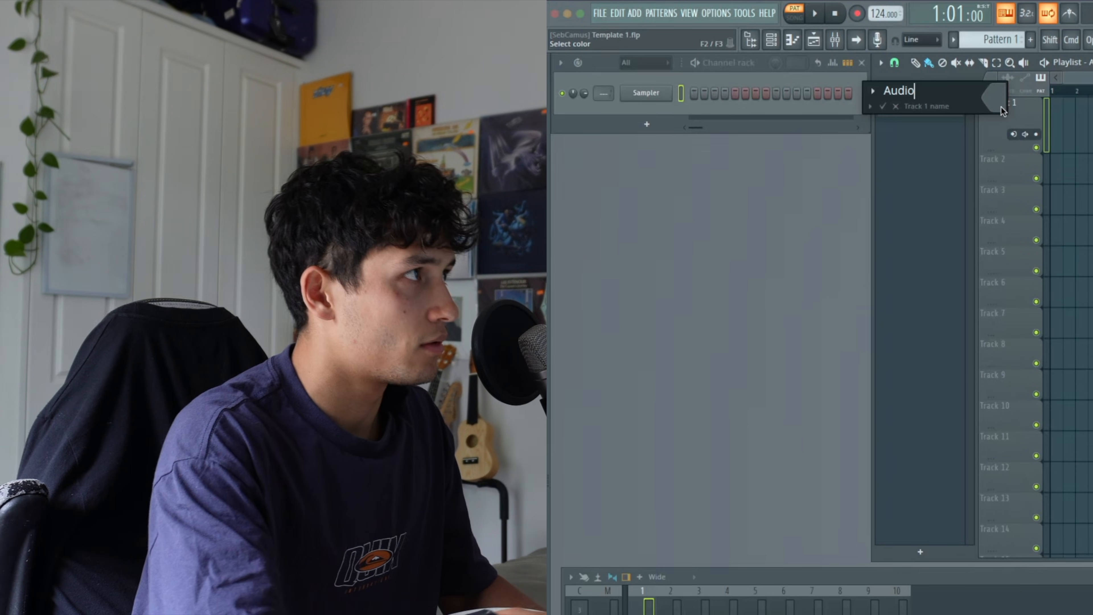
text(Track 1)
key(Return)
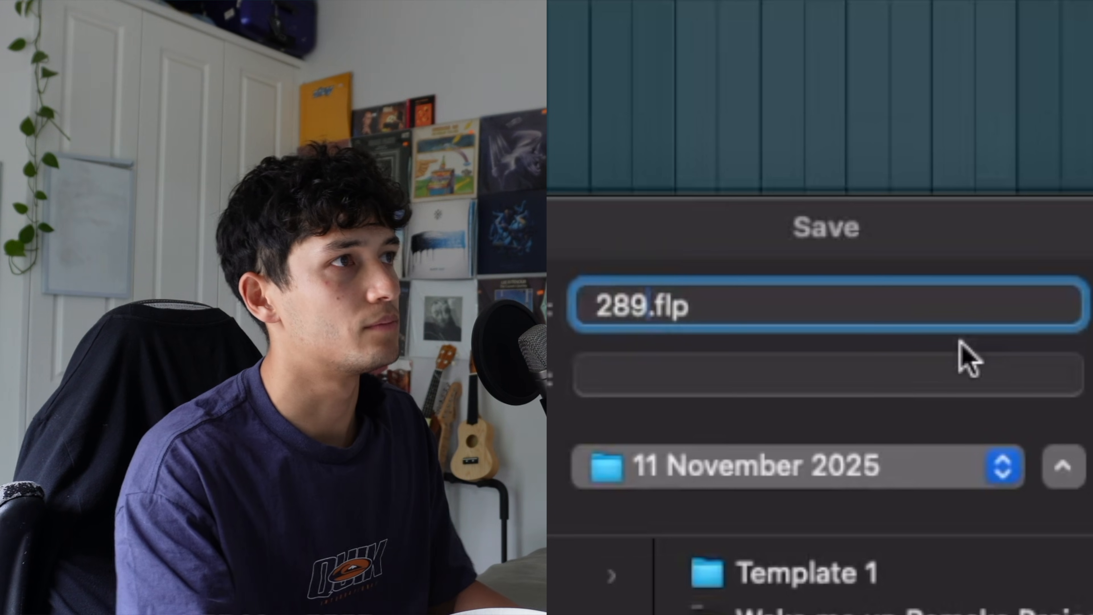
key(Return)
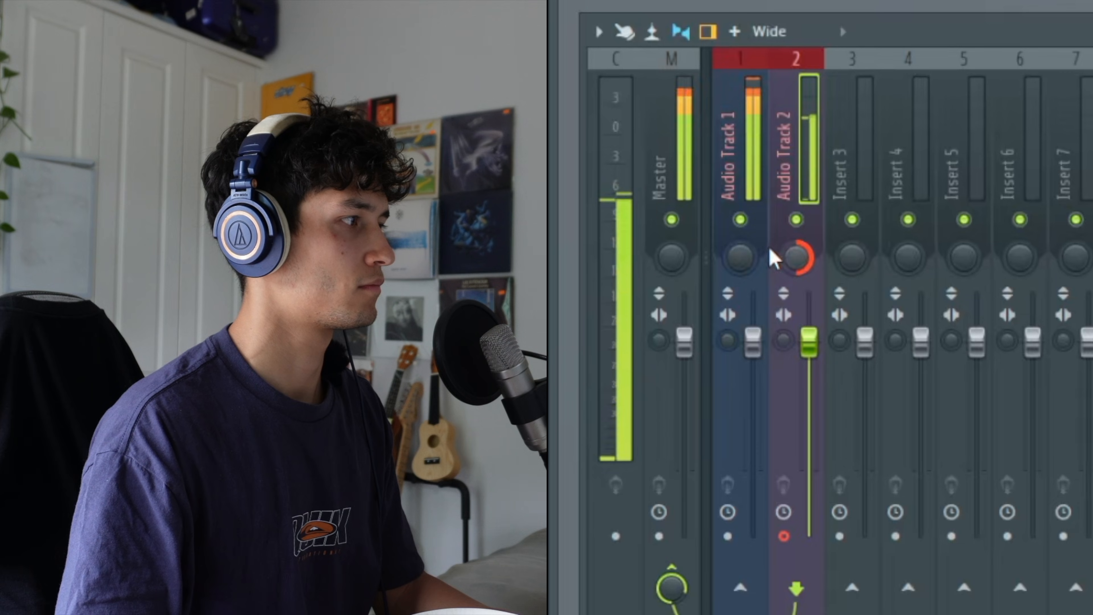
Adjust the panning of the recorded audio tracks in the mixer and force-quit FL Studio
drag(777, 254, 745, 263)
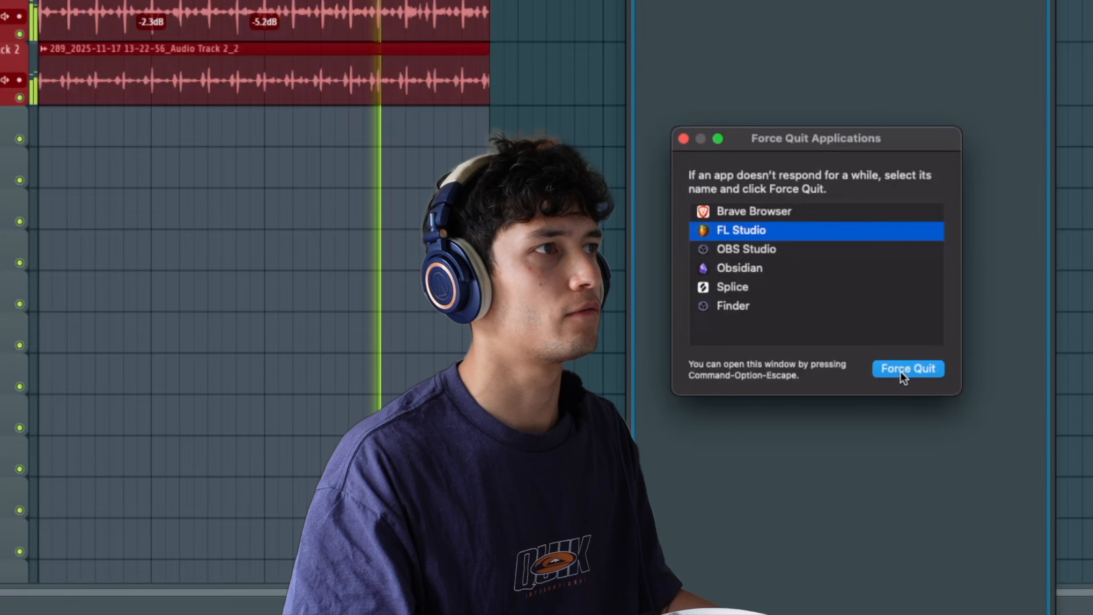
click(904, 369)
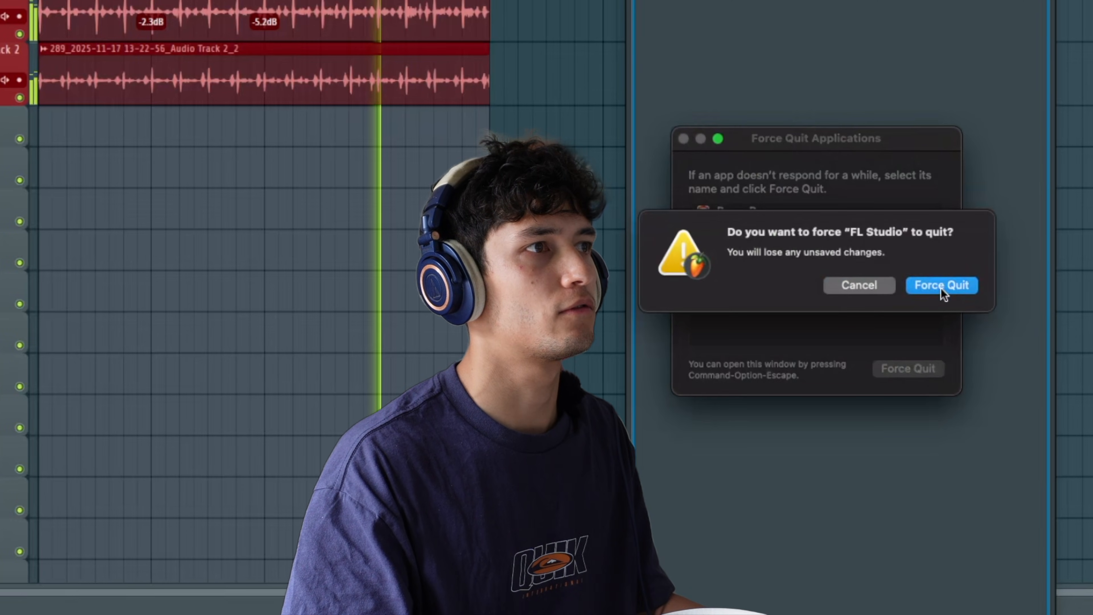
click(942, 286)
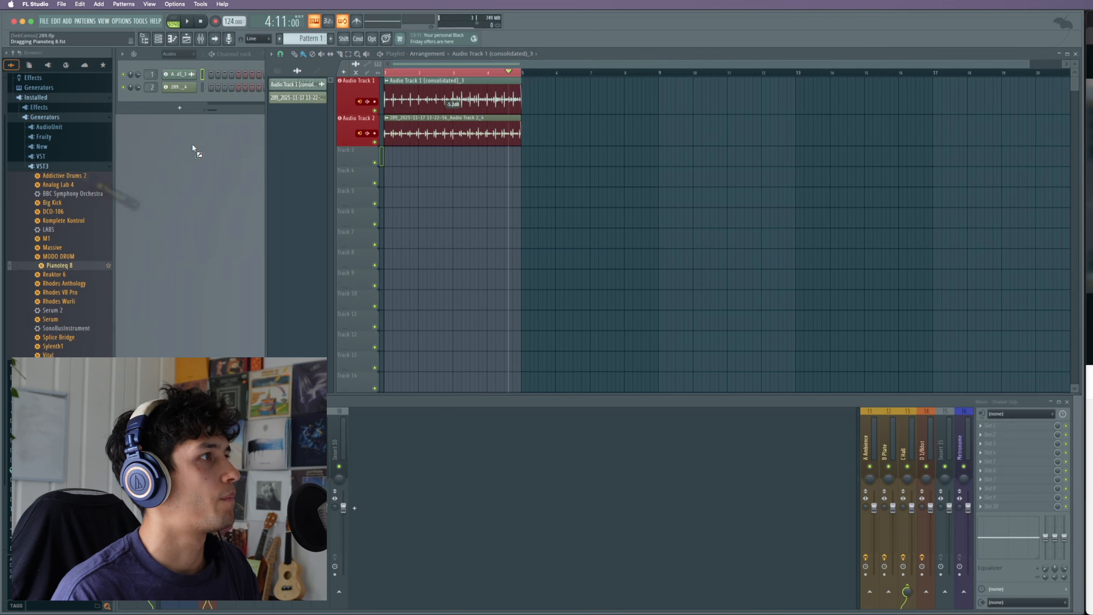
Load Pianoteq 8 onto the third playlist track and route the SC_SS_100_sax_pumping_C sample to mixer insert 6
drag(360, 158, 362, 160)
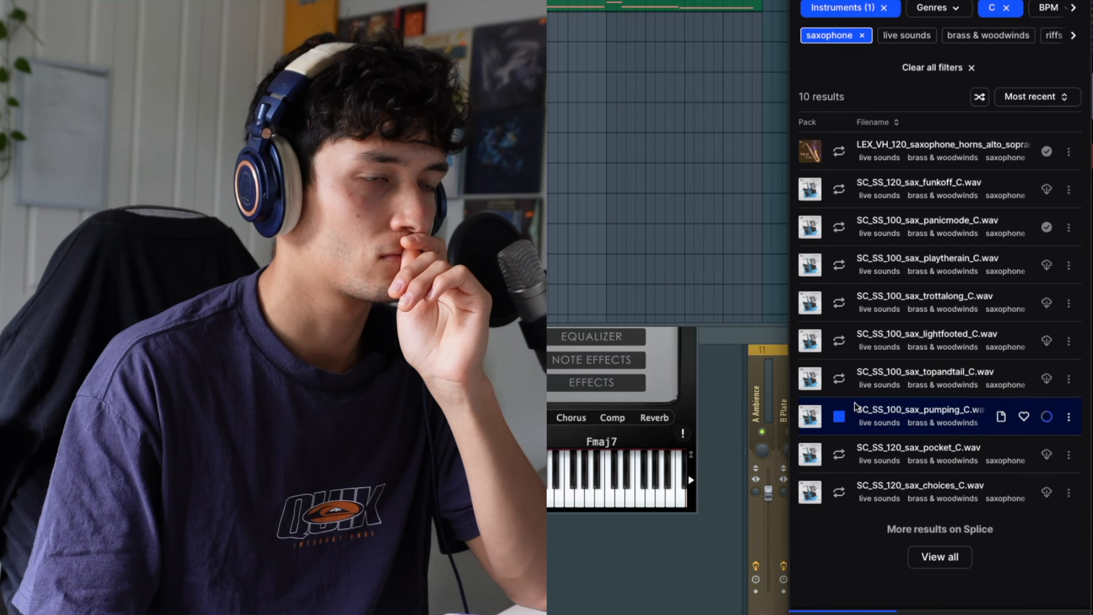
mouse_move(839, 460)
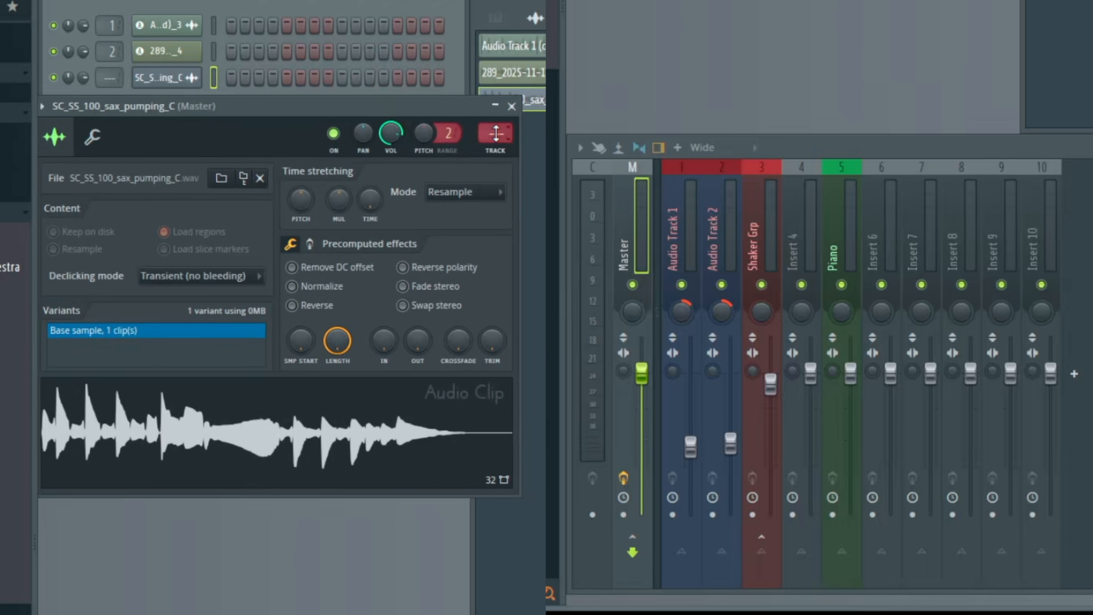
drag(496, 133, 496, 117)
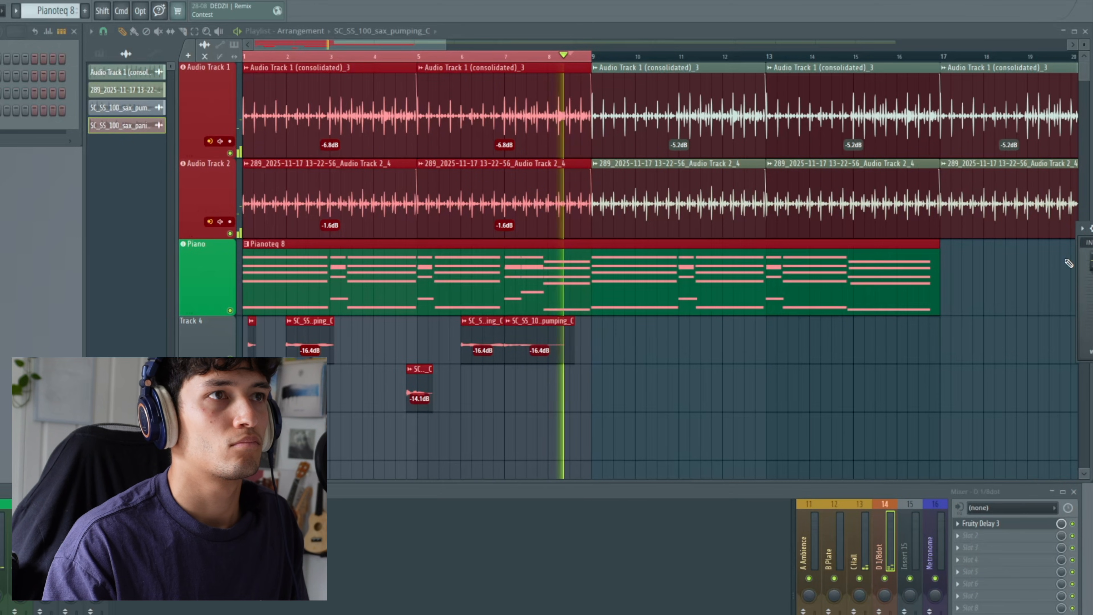
Place the Kick pattern at bar 17 on an empty playlist track below the sax clips and start playback
drag(126, 89, 378, 379)
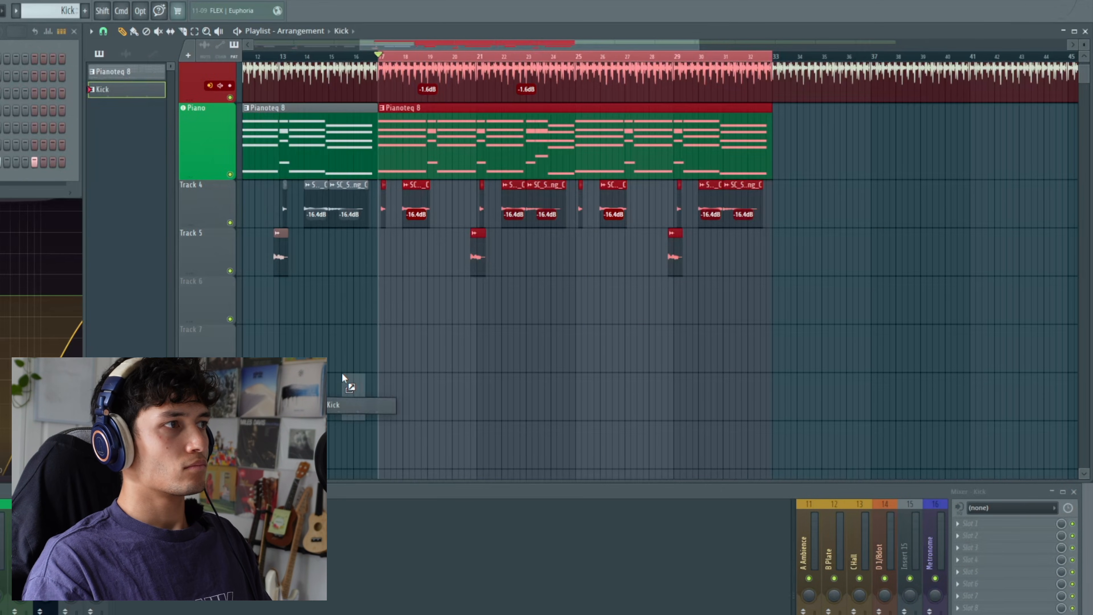
key(space)
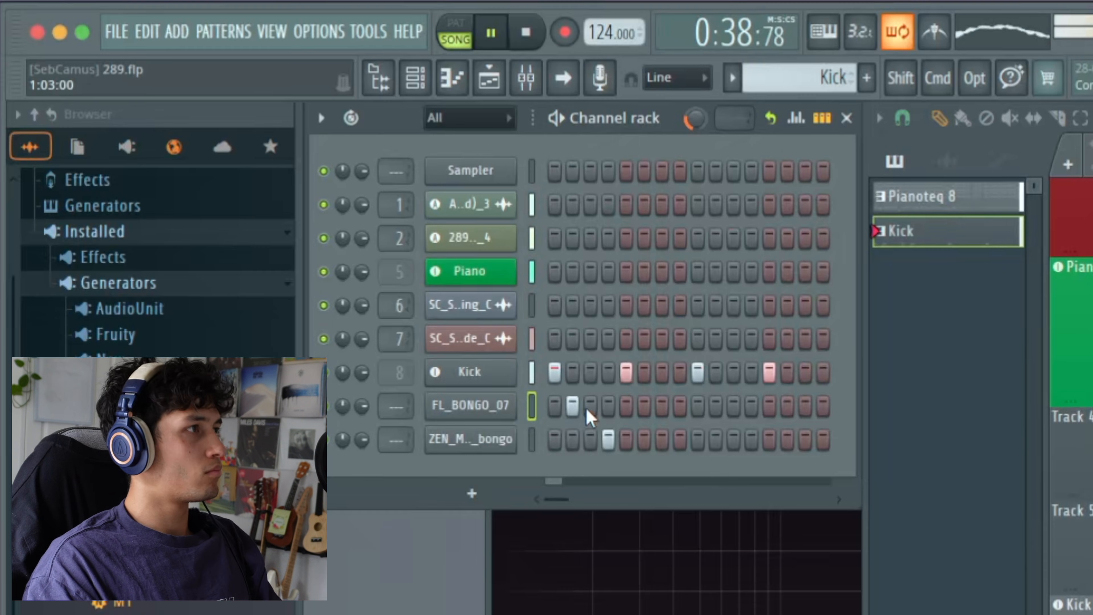
click(7, 180)
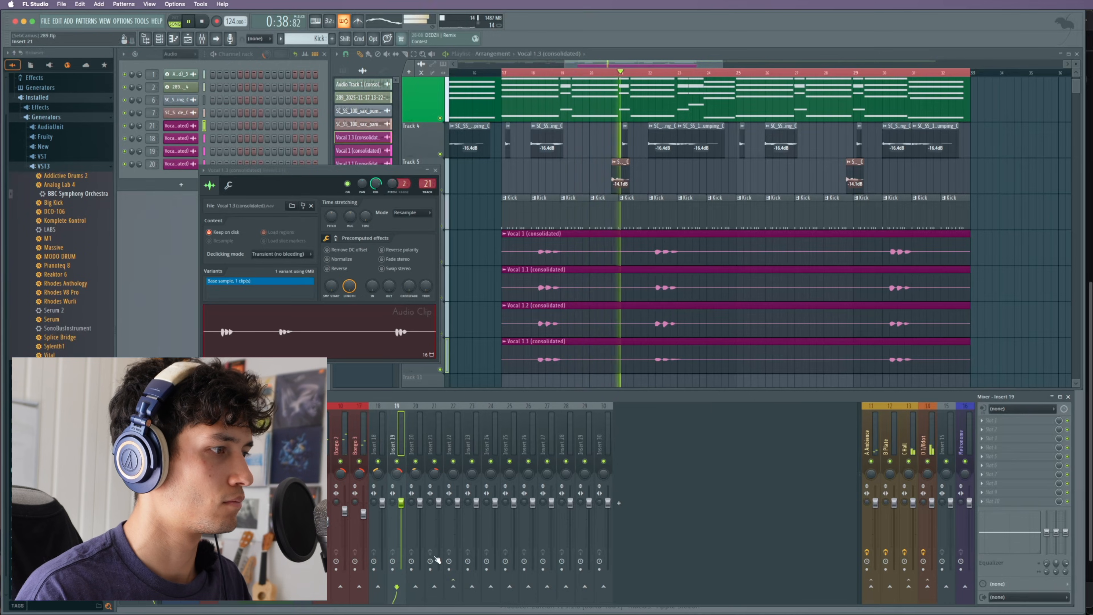
Select mixer insert 18 for the vocal takes and close the error dialog
click(379, 405)
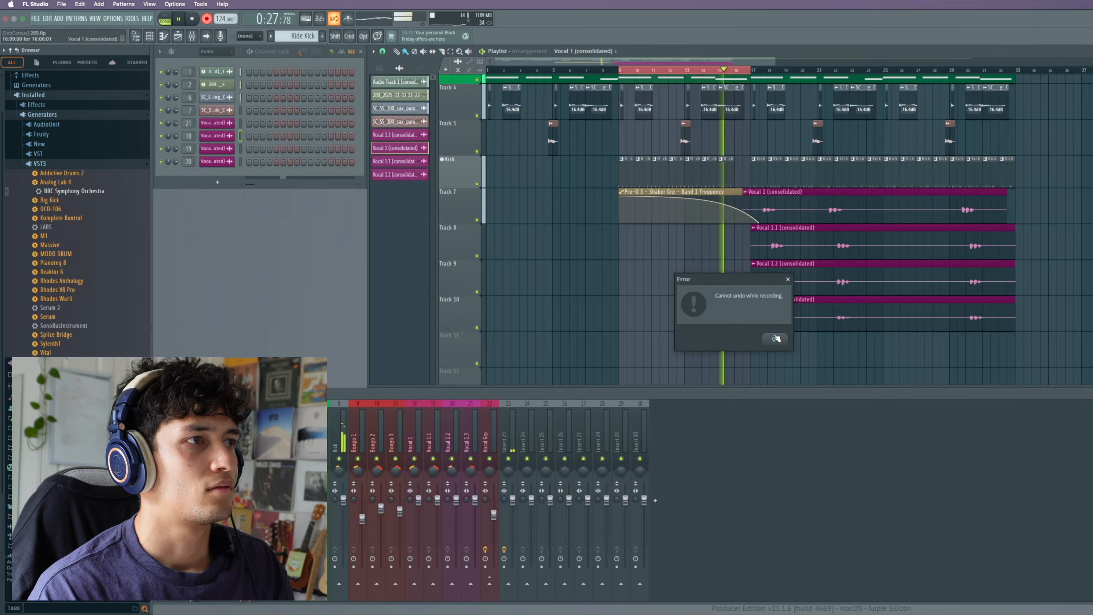
click(776, 339)
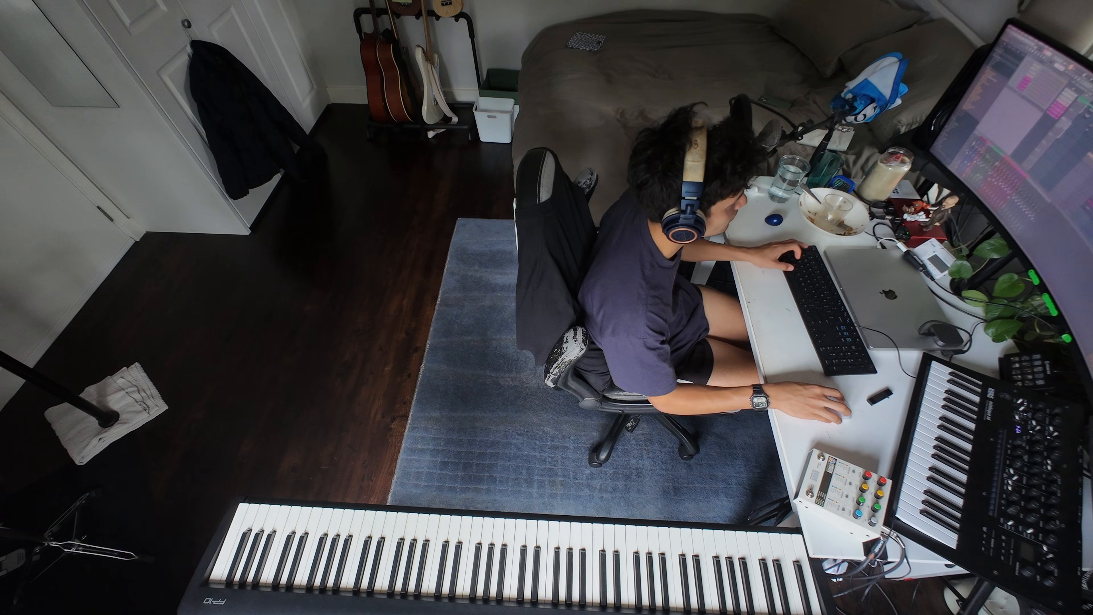
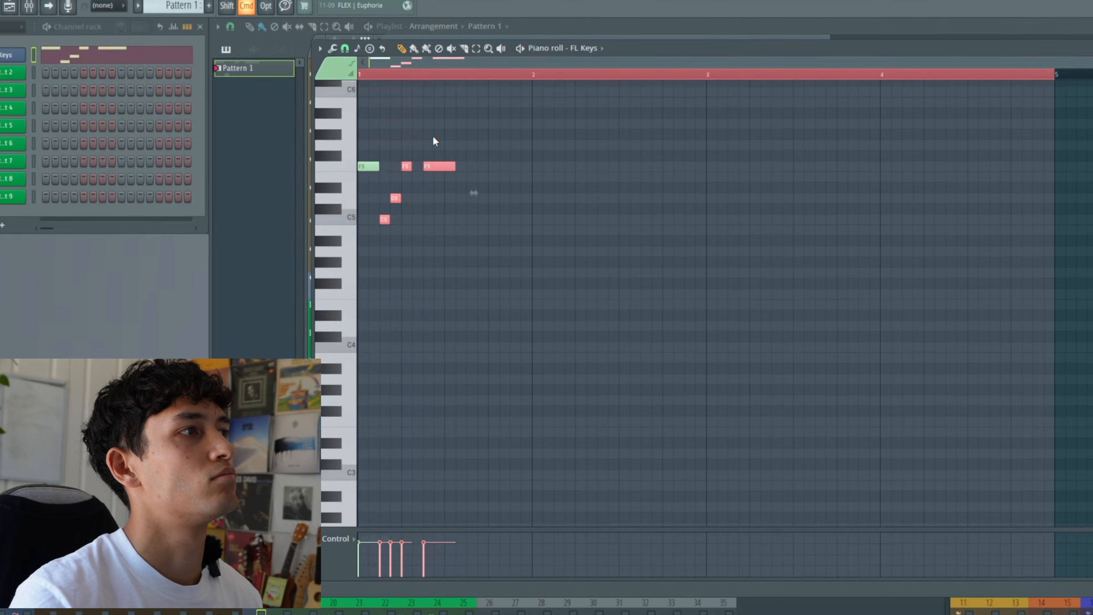
Duplicate the short FL Keys melody phrase repeatedly along the piano roll and play it back
key(super+b)
key(super+b)
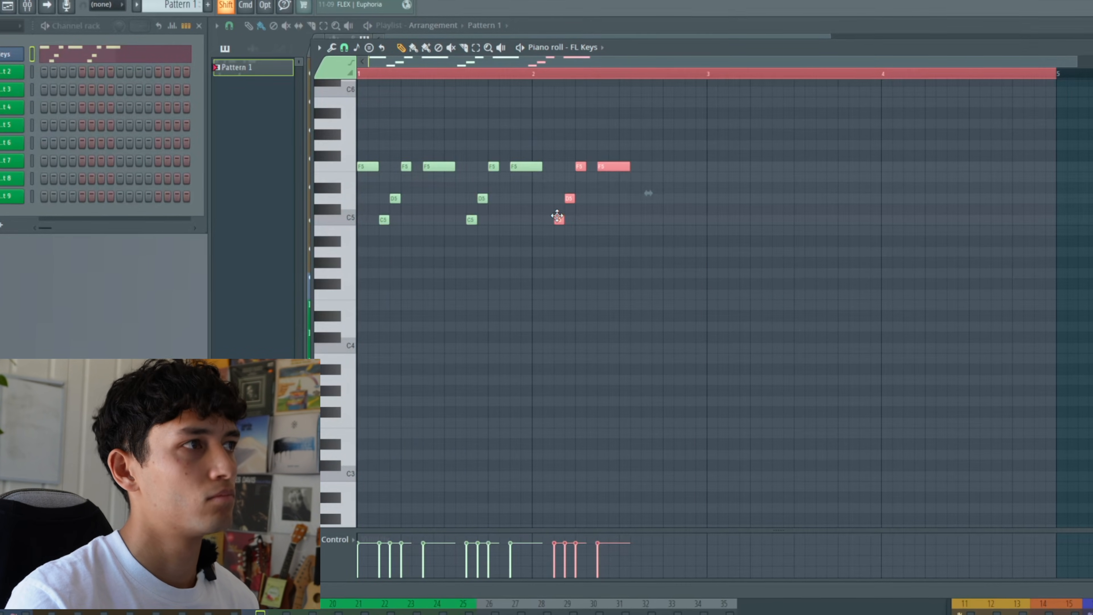
key(space)
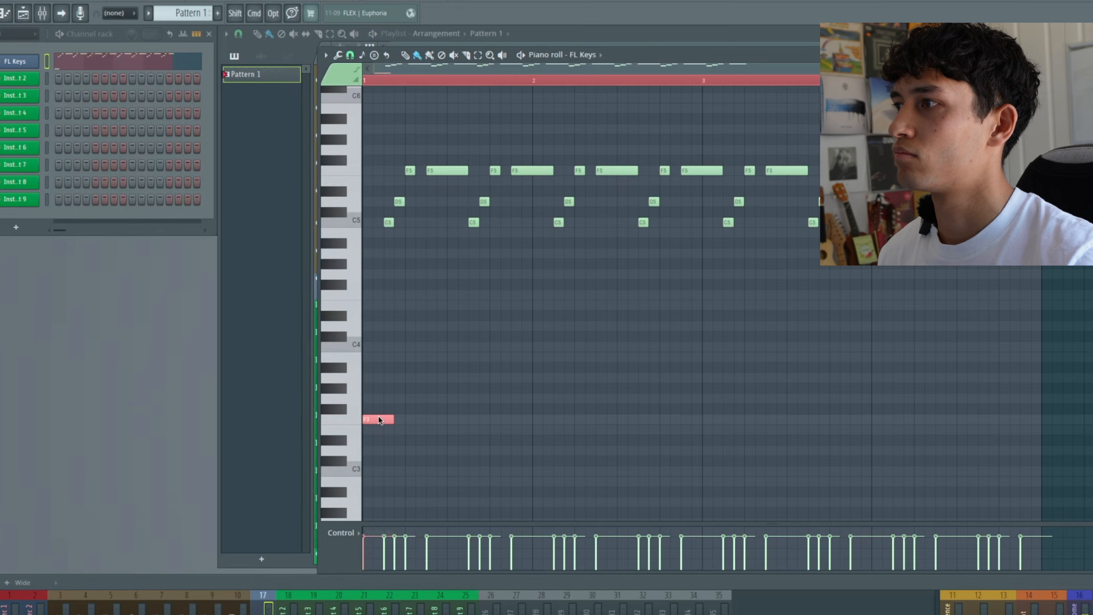
Build the bass line beneath the repeating melody by raising the F3 note and adding another A#3 note
key(space)
drag(378, 420, 381, 359)
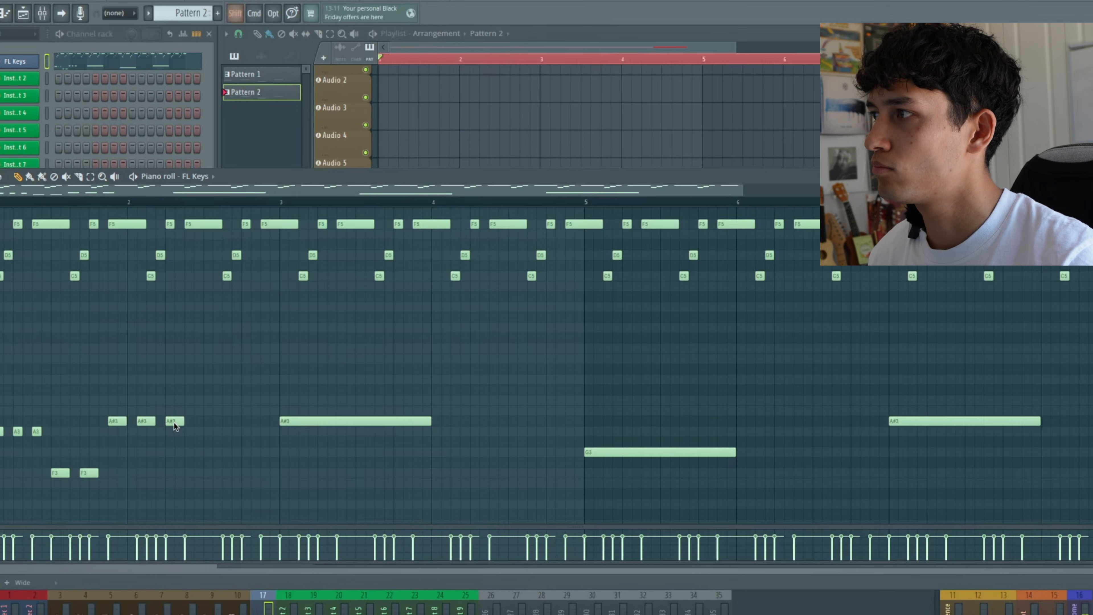
click(204, 423)
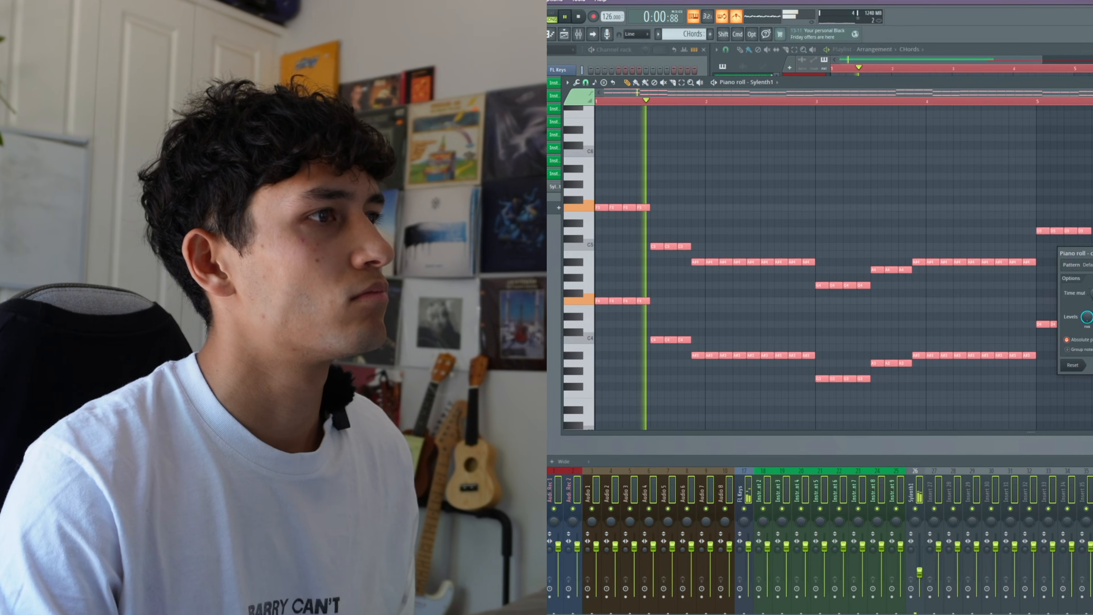
Move the chopper dialog aside and apply the chop to the Sylenth1 chord notes
drag(1070, 224, 905, 134)
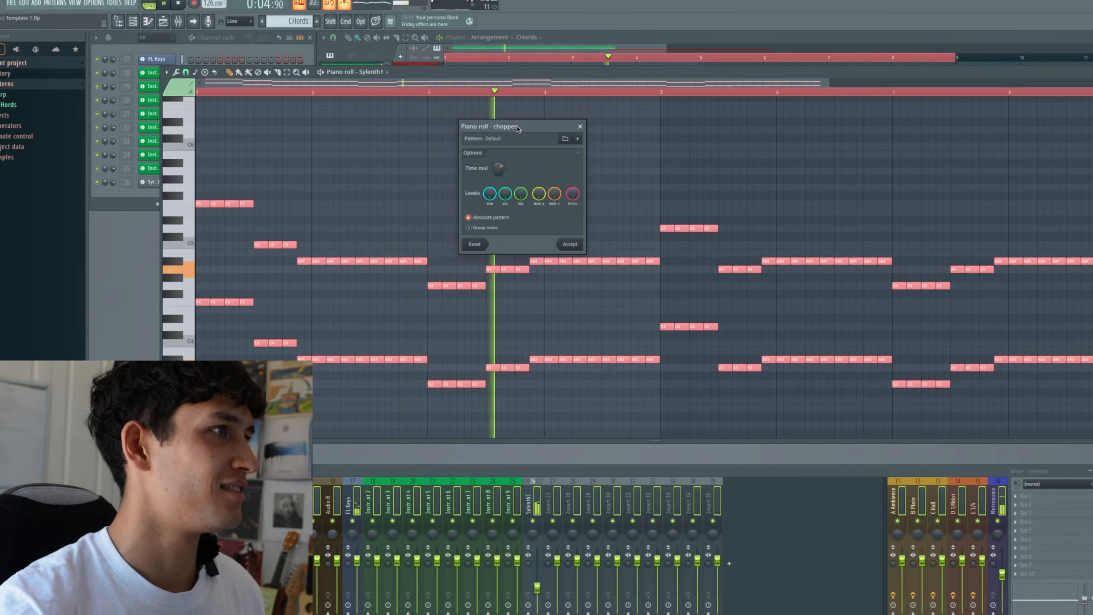
click(570, 242)
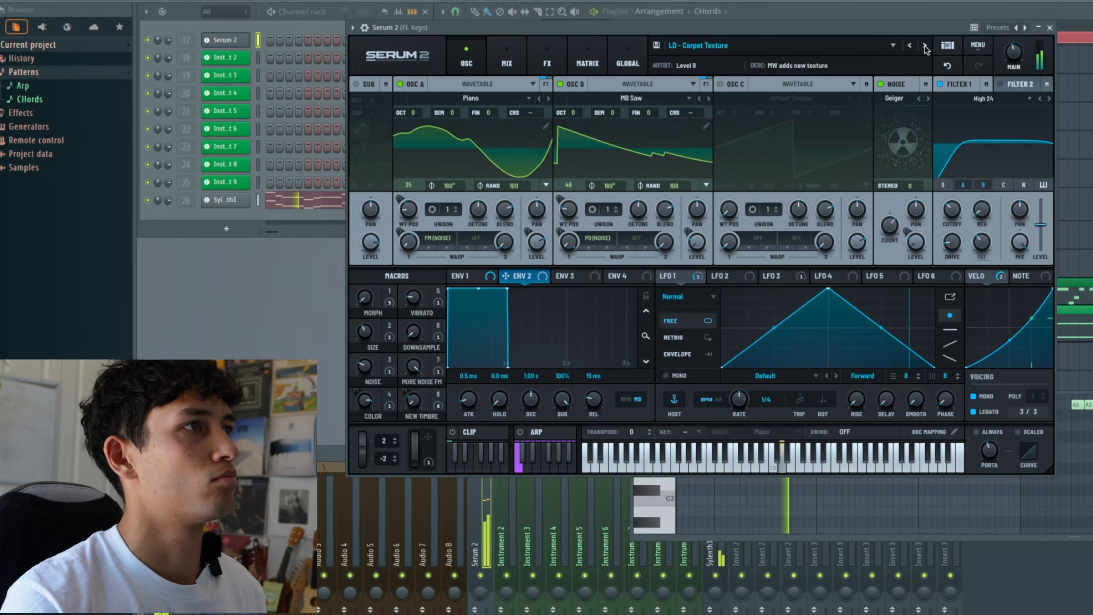
Audition the next Serum 2 preset and play back the arrangement
click(930, 41)
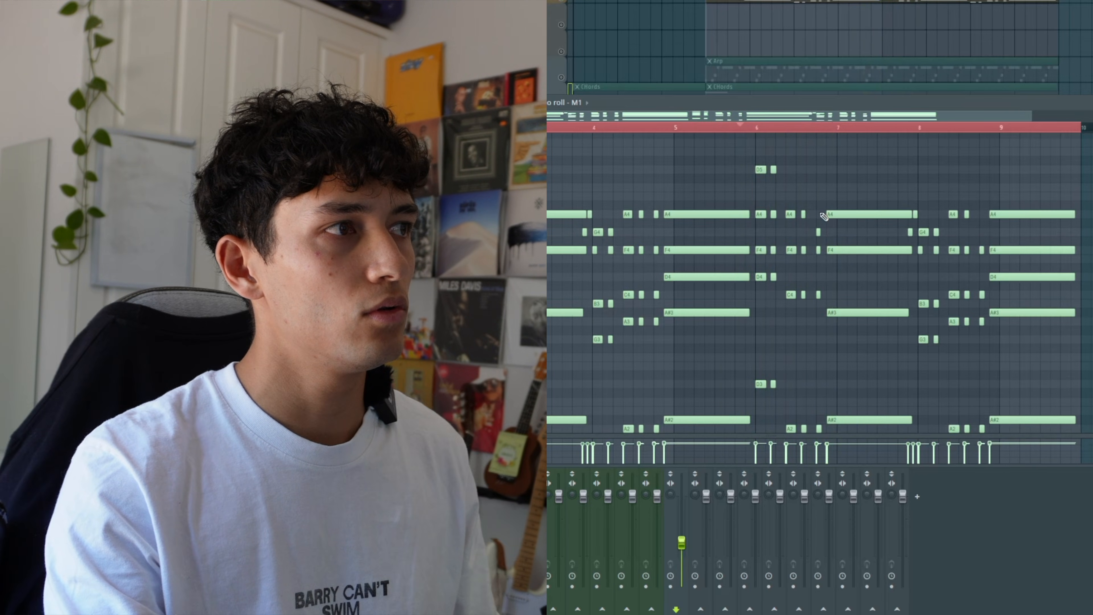
key(space)
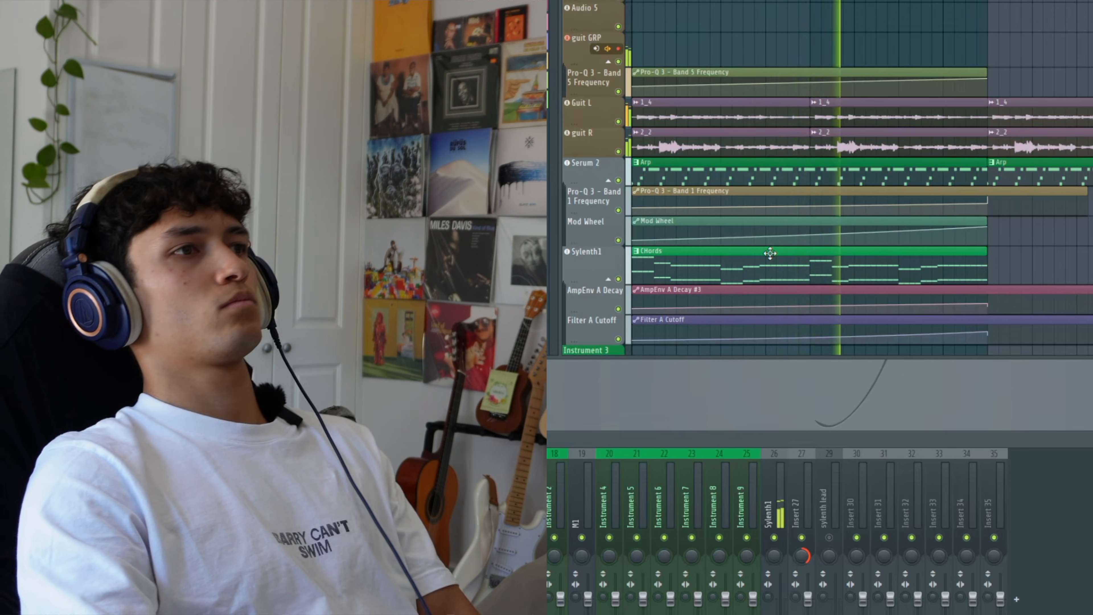
mouse_move(780, 242)
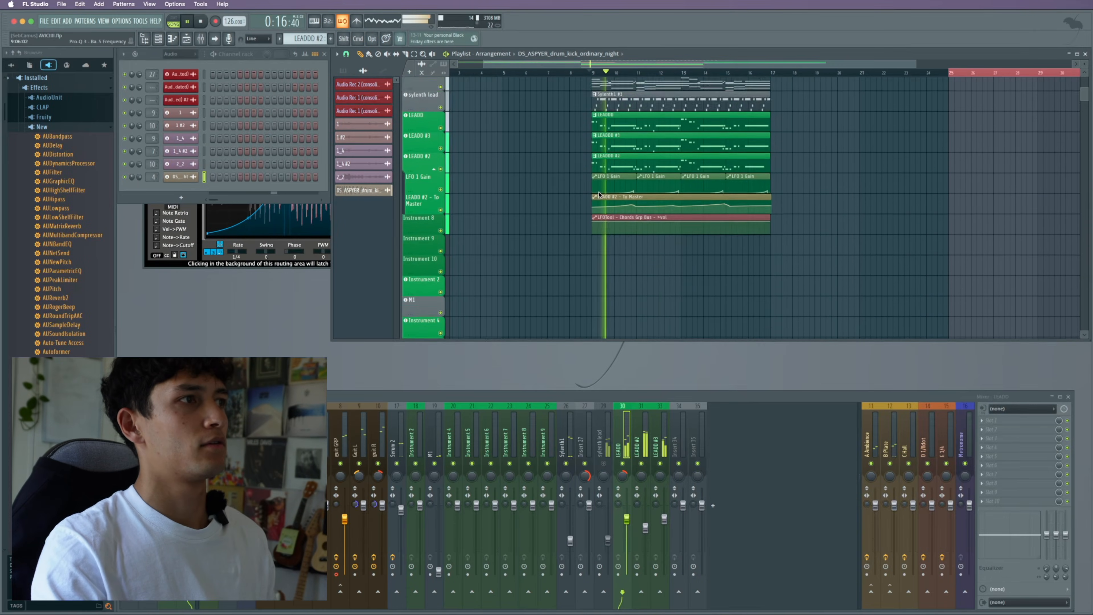
Copy the Arp pattern clip from bar 17 into the section starting at bar 9 on the Serum 2 track
scroll(599, 194, up, 2)
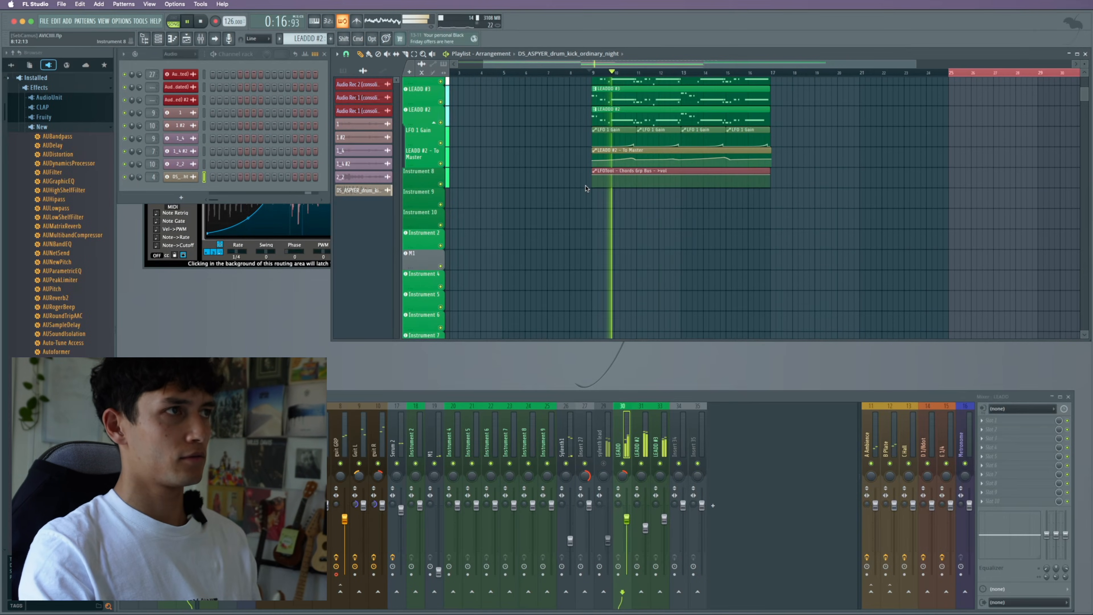
scroll(590, 185, left, 2)
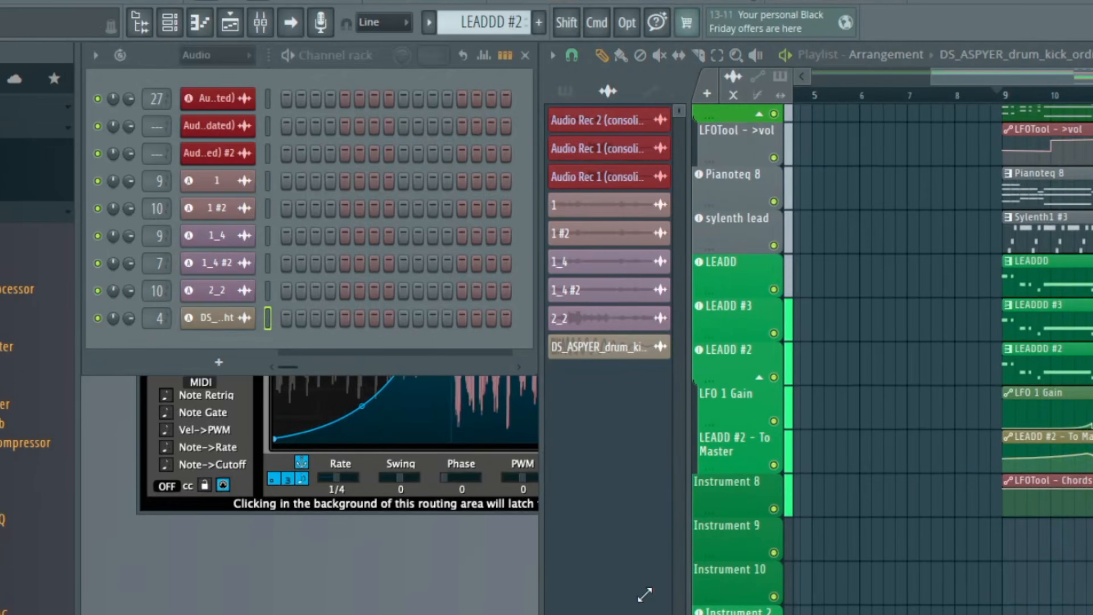
scroll(574, 194, up, 5)
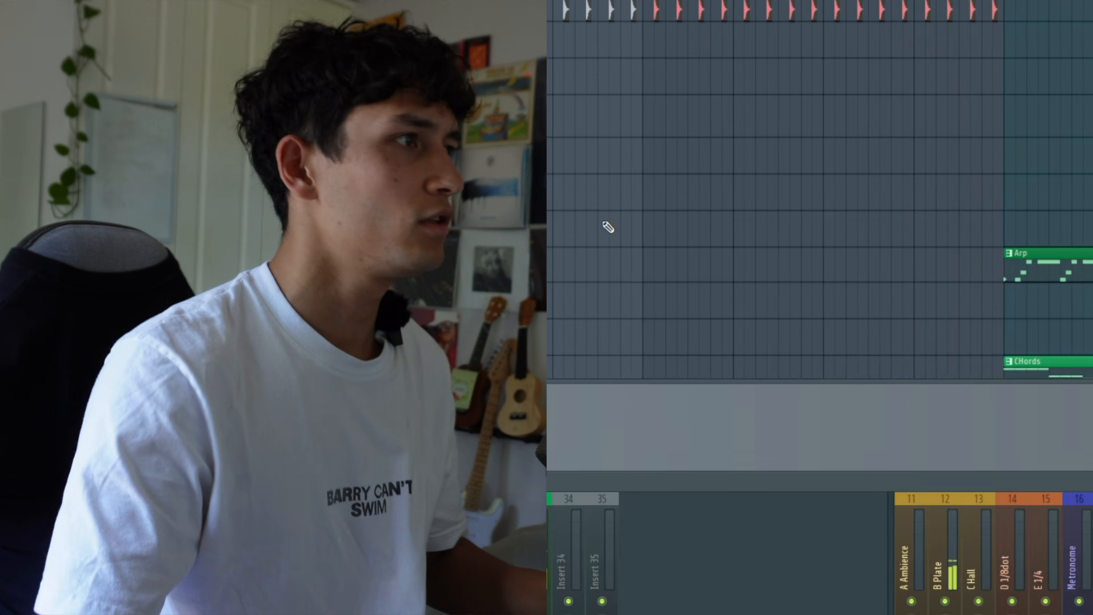
drag(1012, 253, 592, 254)
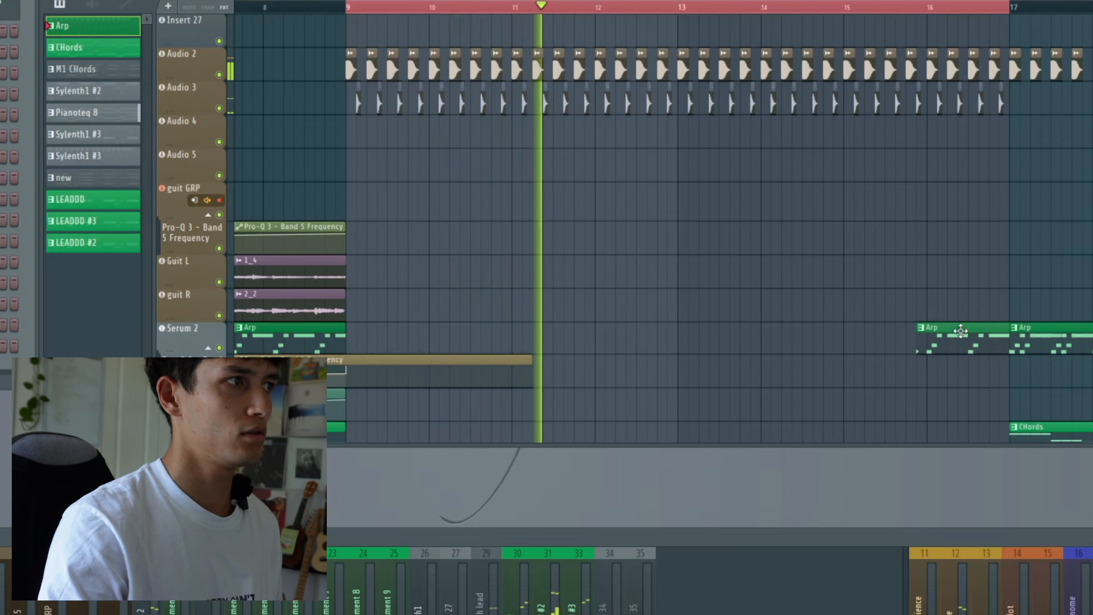
drag(961, 331, 449, 331)
key(F7)
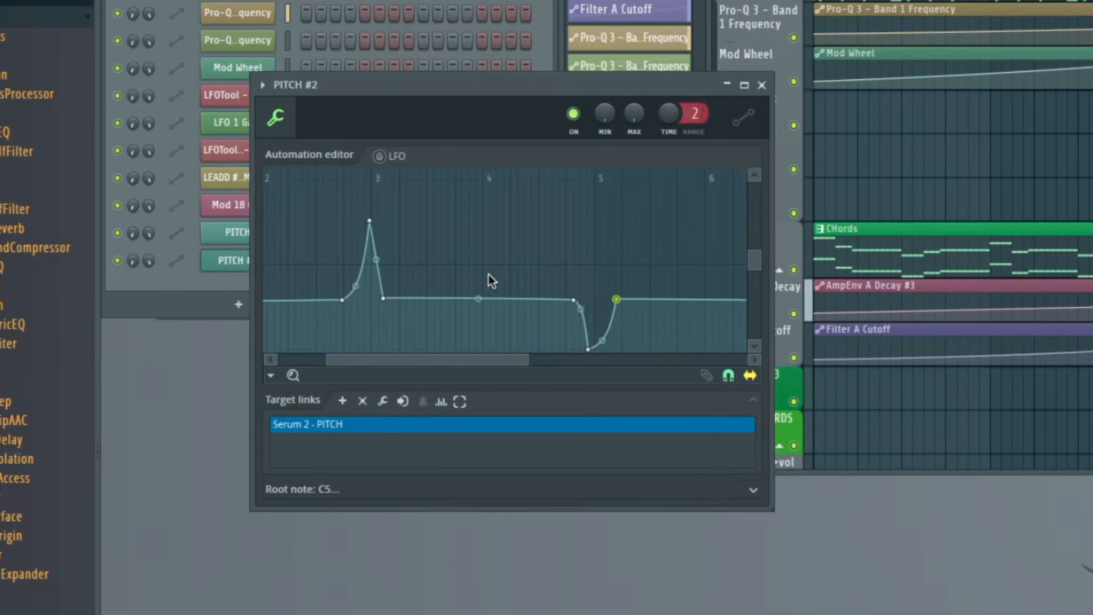
scroll(572, 302, up, 4)
scroll(563, 243, down, 4)
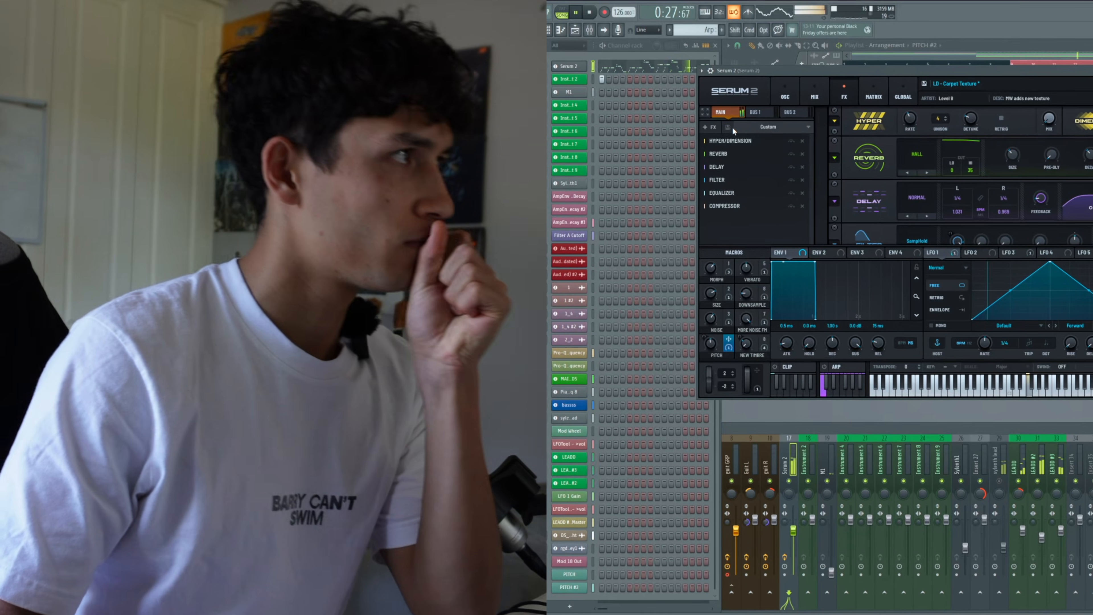
Start adding an effect to Serum 2's main FX chain and show the mixer
click(711, 129)
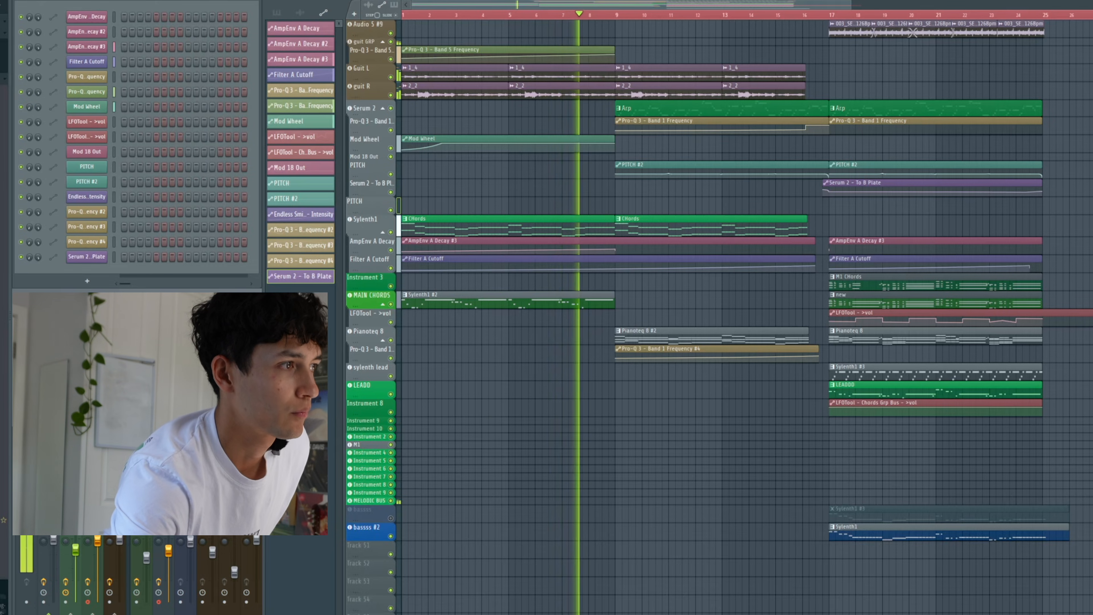
key(F9)
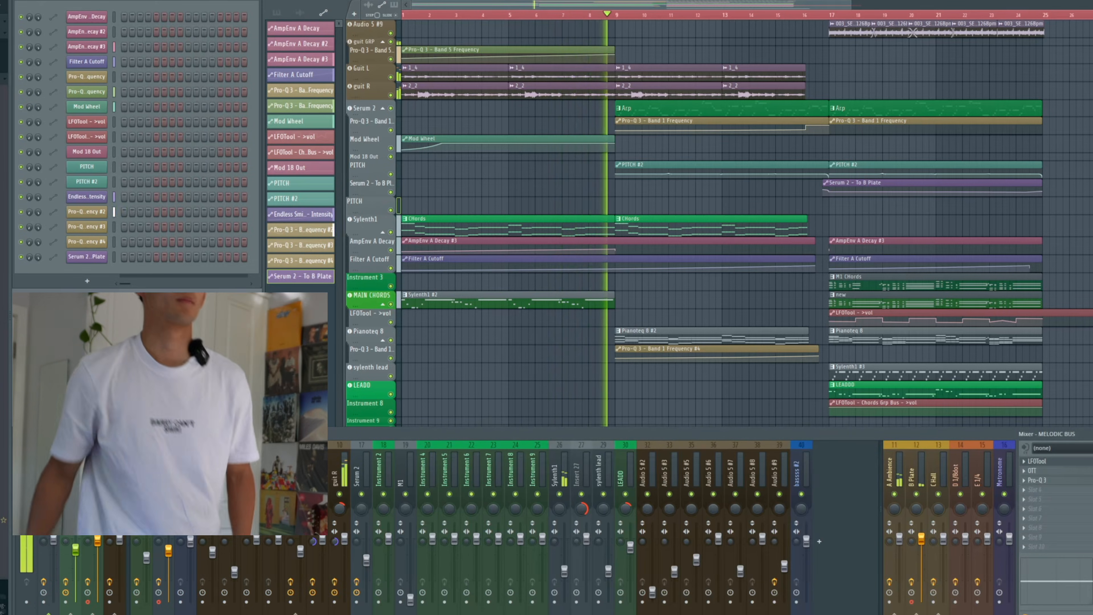